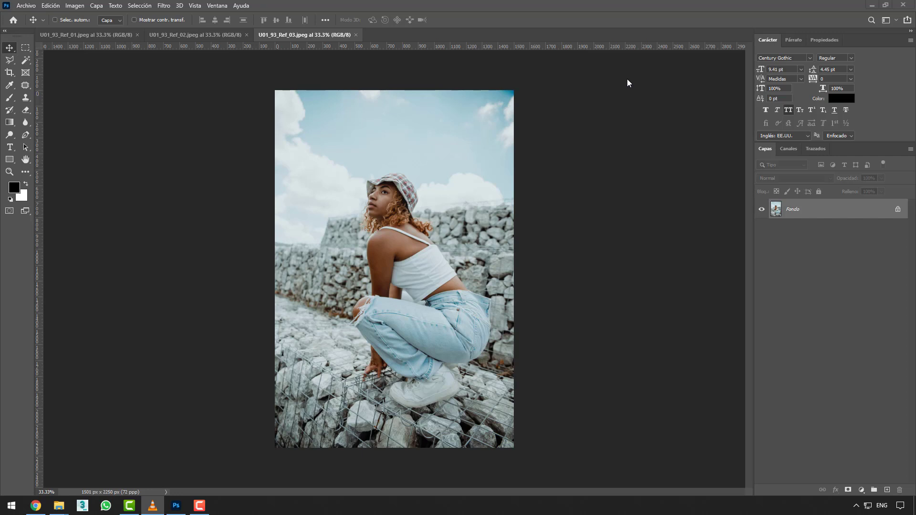
- Look over the image adjustment commands and view the three open photos, U01_93_Ref_01 to U01_93_Ref_03
{"action": "left_click", "coordinate": [83, 6]}
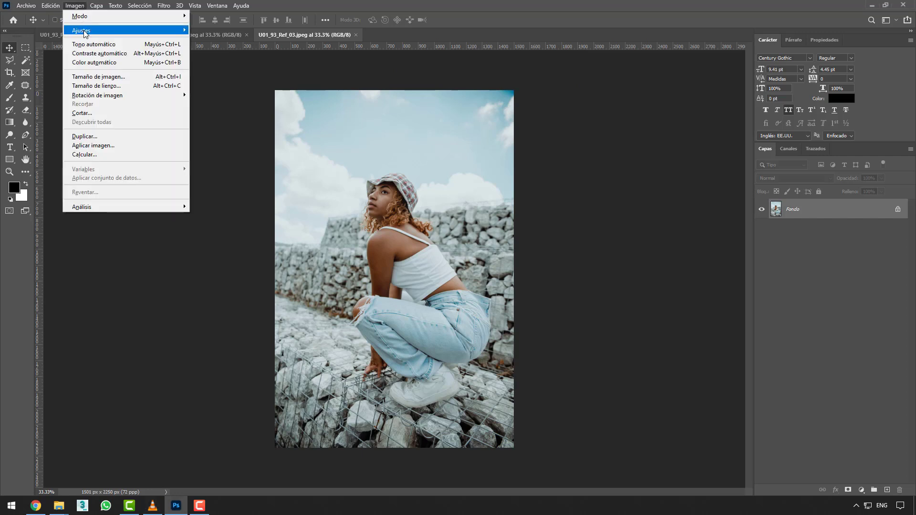
{"action": "mouse_move", "coordinate": [84, 31]}
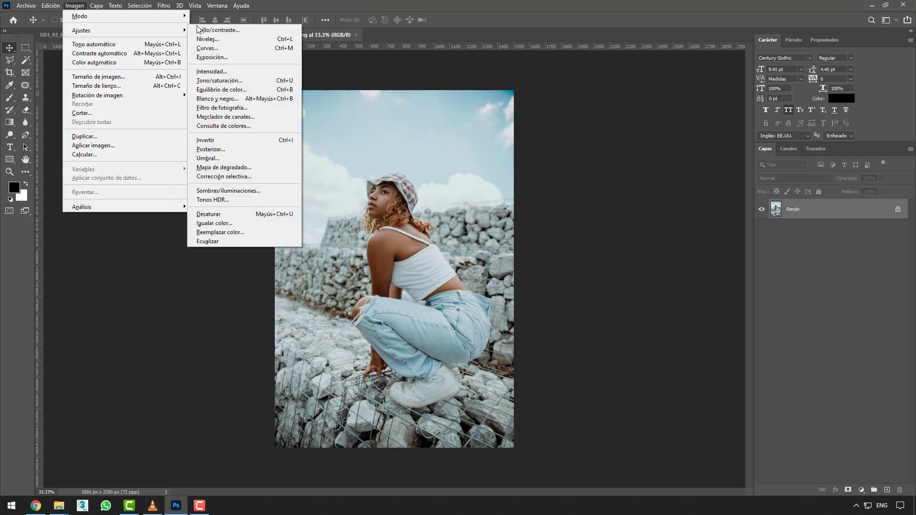
{"action": "mouse_move", "coordinate": [175, 32]}
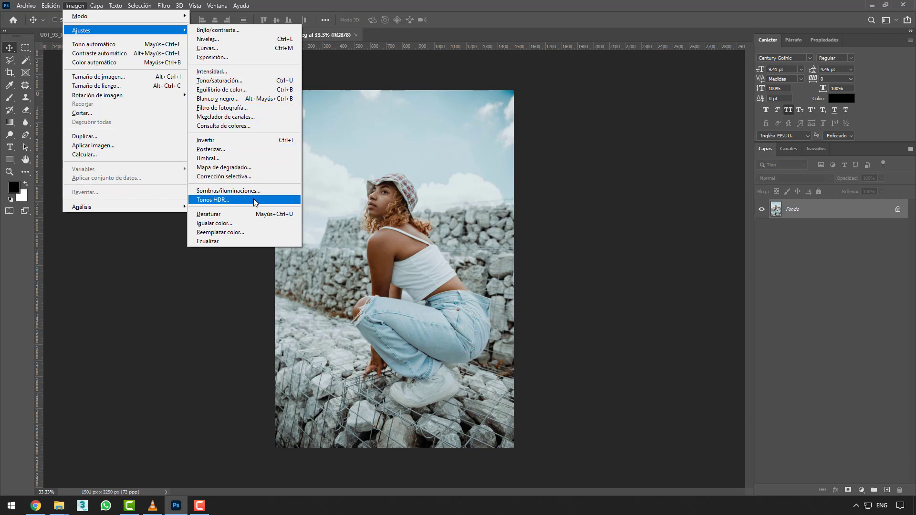
{"action": "left_click", "coordinate": [534, 205]}
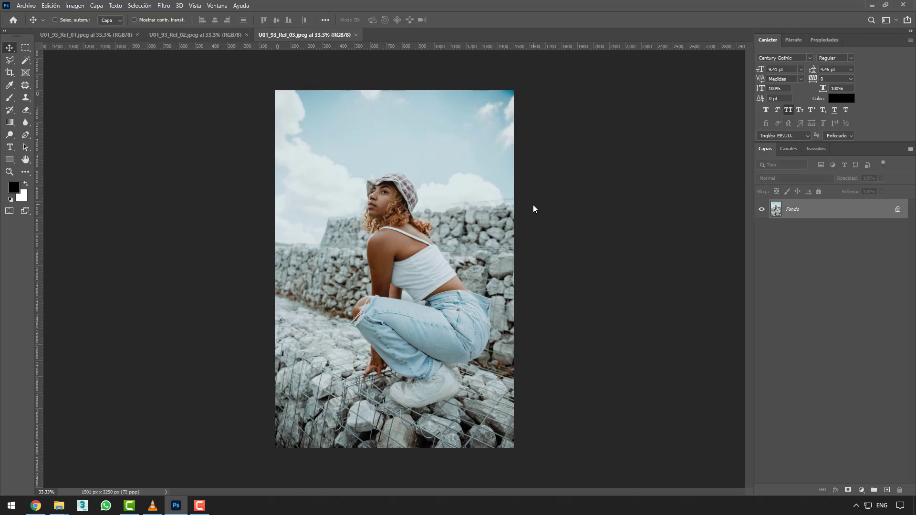
{"action": "left_click", "coordinate": [116, 35]}
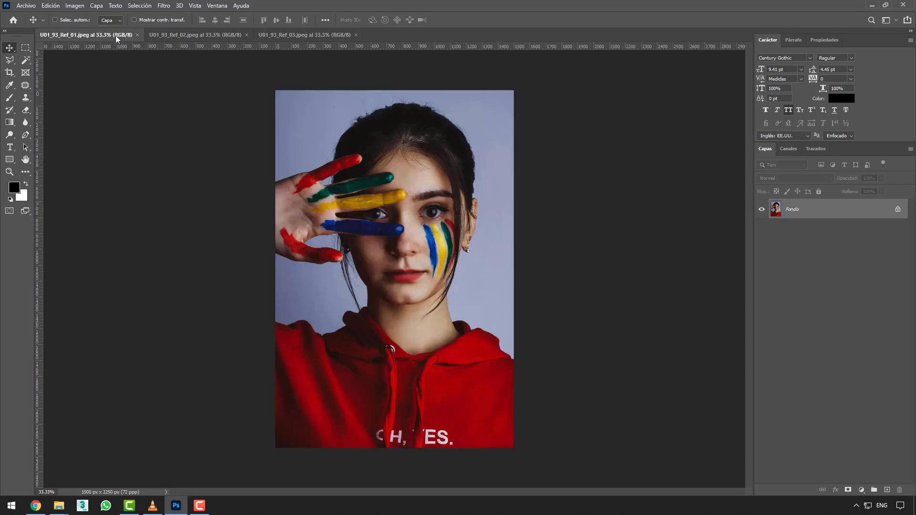
{"action": "left_click", "coordinate": [178, 36]}
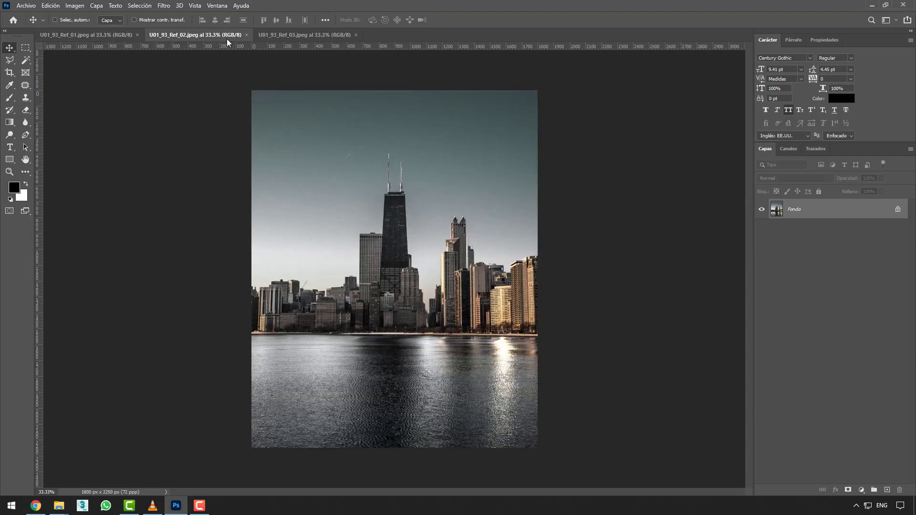
{"action": "left_click", "coordinate": [275, 36]}
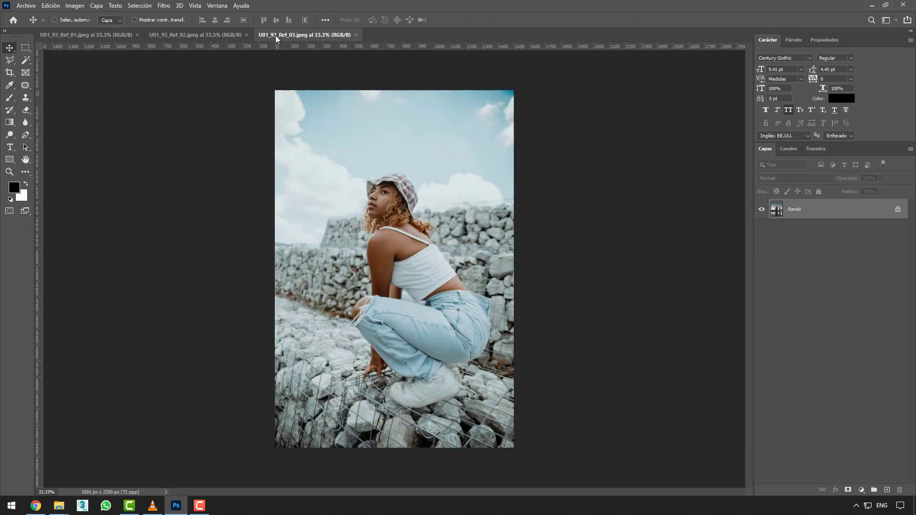
- In U01_93_Ref_01, duplicate the Fondo layer, hide the original and convert the copy to a smart object
{"action": "left_click", "coordinate": [111, 36]}
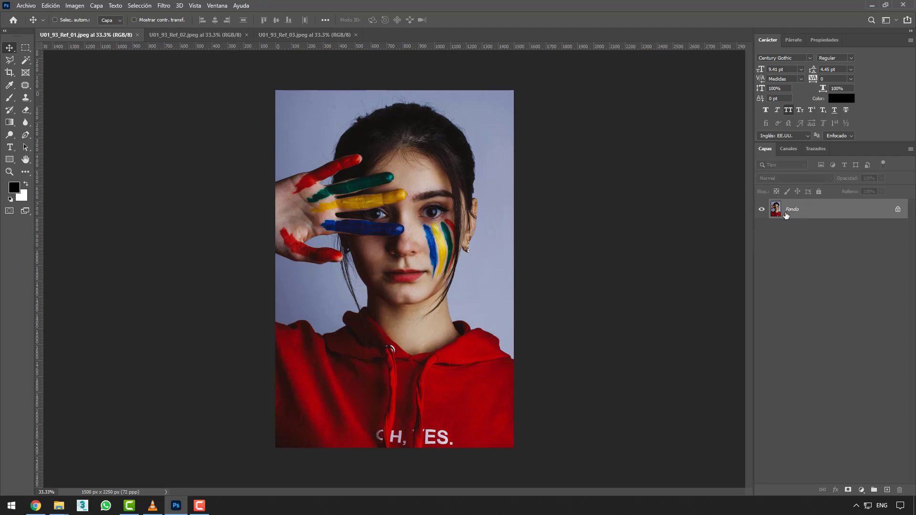
{"action": "key", "text": "ctrl+j"}
{"action": "left_click", "coordinate": [762, 229]}
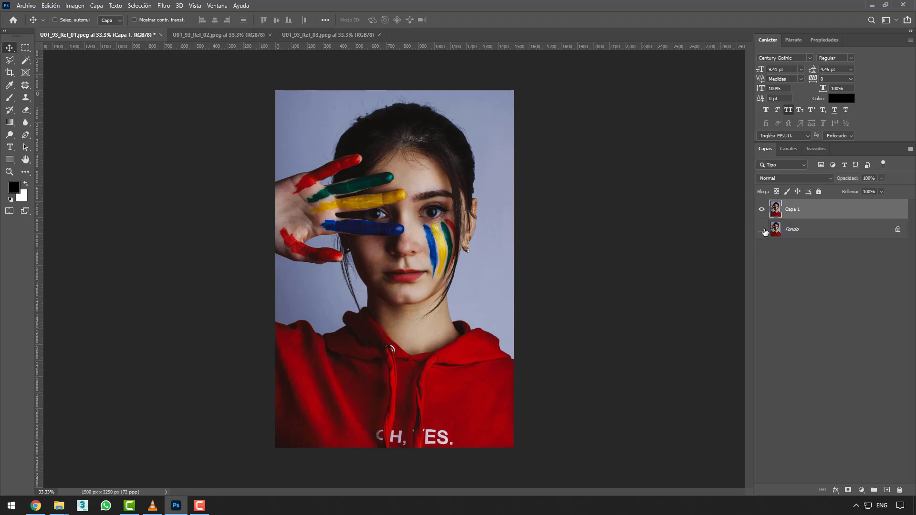
{"action": "right_click", "coordinate": [790, 214]}
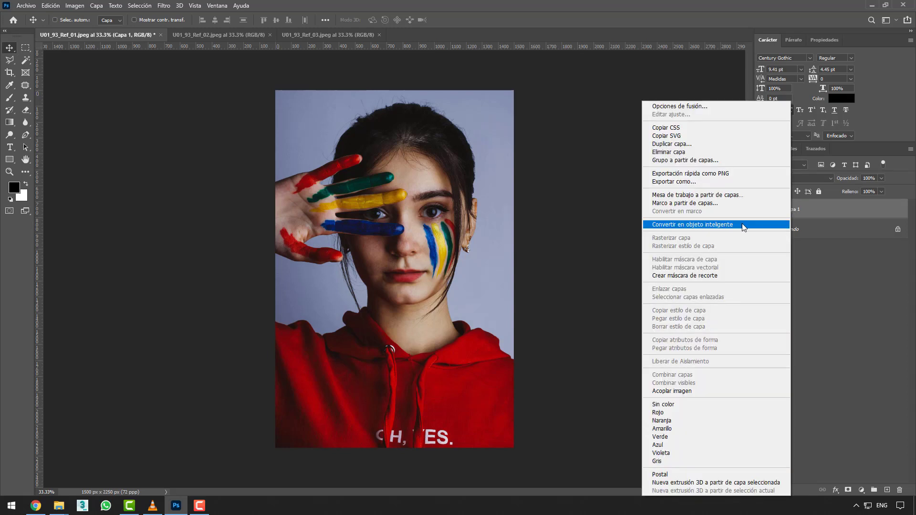
{"action": "left_click", "coordinate": [743, 226]}
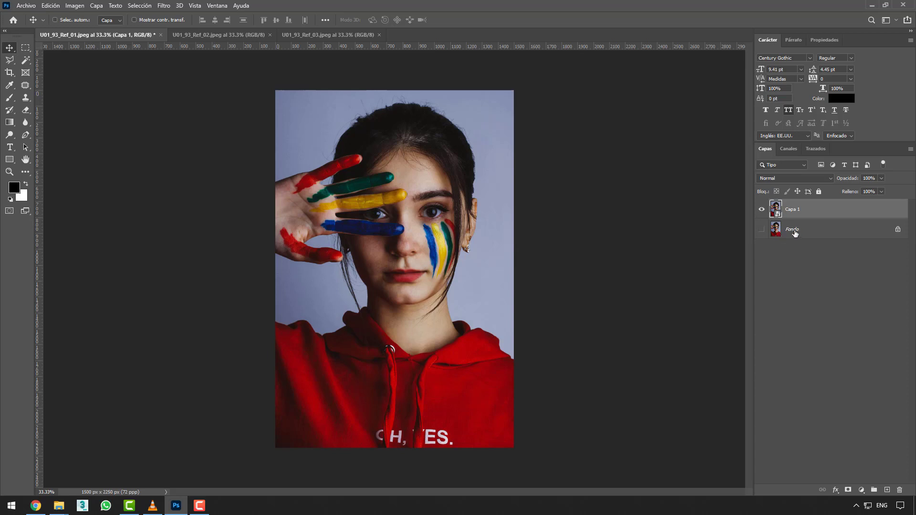
- In U01_93_Ref_02, duplicate the Fondo layer and convert the copy to a smart object
{"action": "left_click", "coordinate": [234, 33]}
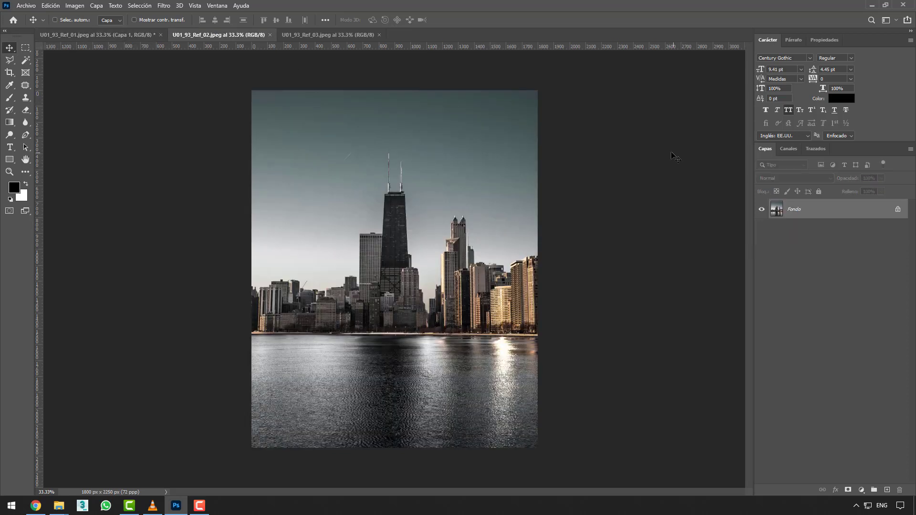
{"action": "right_click", "coordinate": [788, 206]}
{"action": "key", "text": "Escape"}
{"action": "key", "text": "ctrl+j"}
{"action": "right_click", "coordinate": [789, 211]}
{"action": "left_click", "coordinate": [751, 224]}
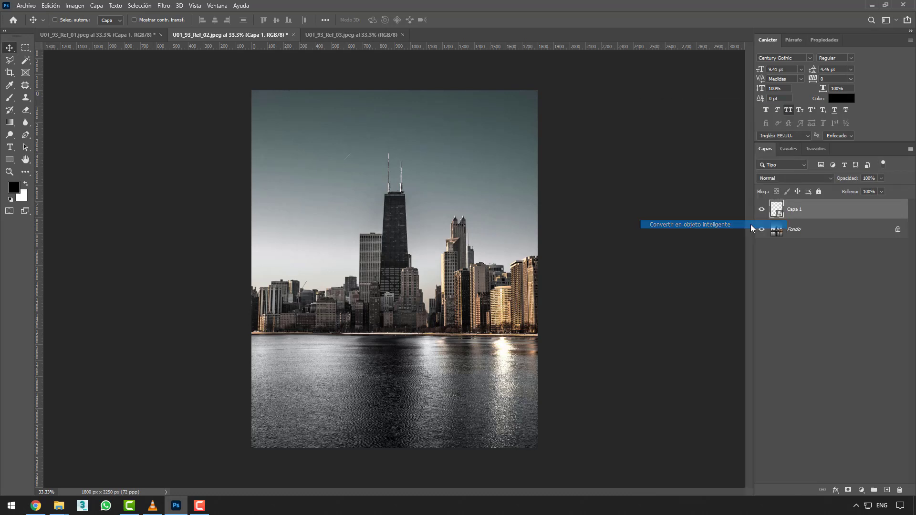
- In U01_93_Ref_03, duplicate the Fondo layer and convert the copy to a smart object
{"action": "left_click", "coordinate": [371, 34]}
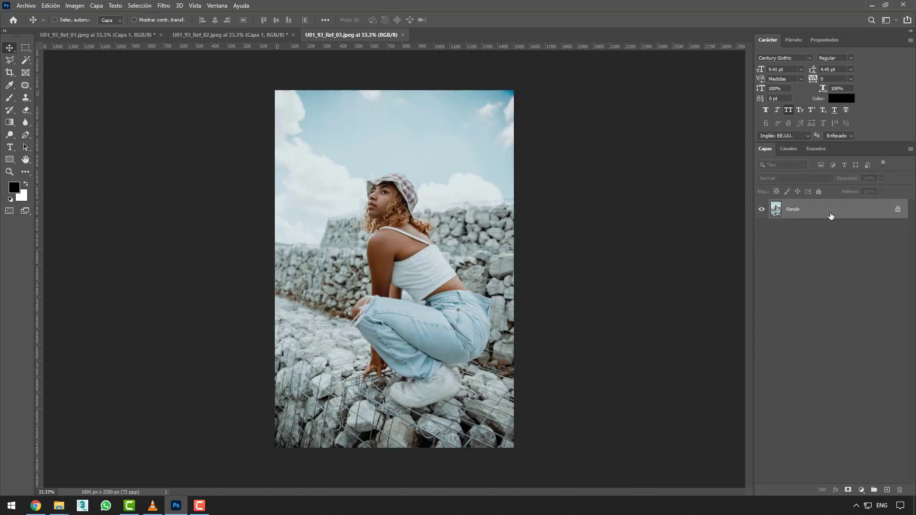
{"action": "key", "text": "ctrl+j"}
{"action": "right_click", "coordinate": [793, 209]}
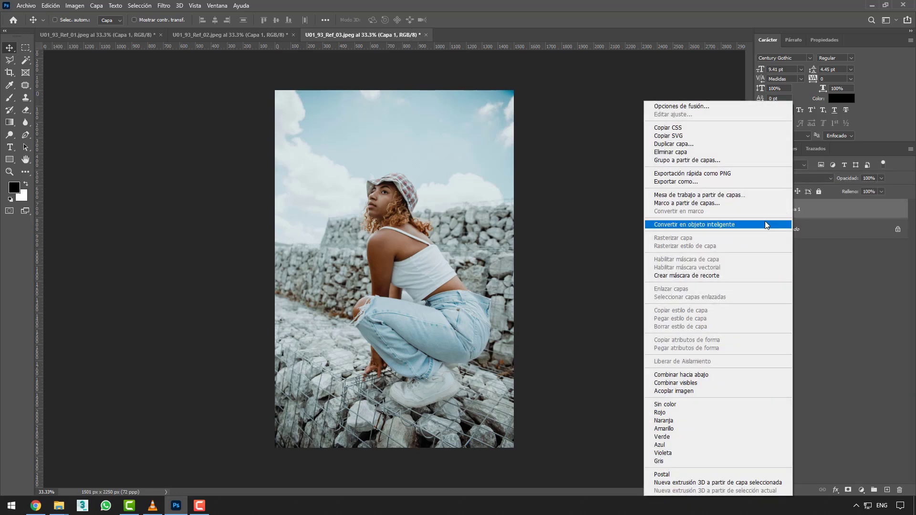
{"action": "left_click", "coordinate": [751, 224]}
- In U01_93_Ref_01, select the hidden Fondo layer, make it visible and check which filters it offers
{"action": "left_click", "coordinate": [108, 35]}
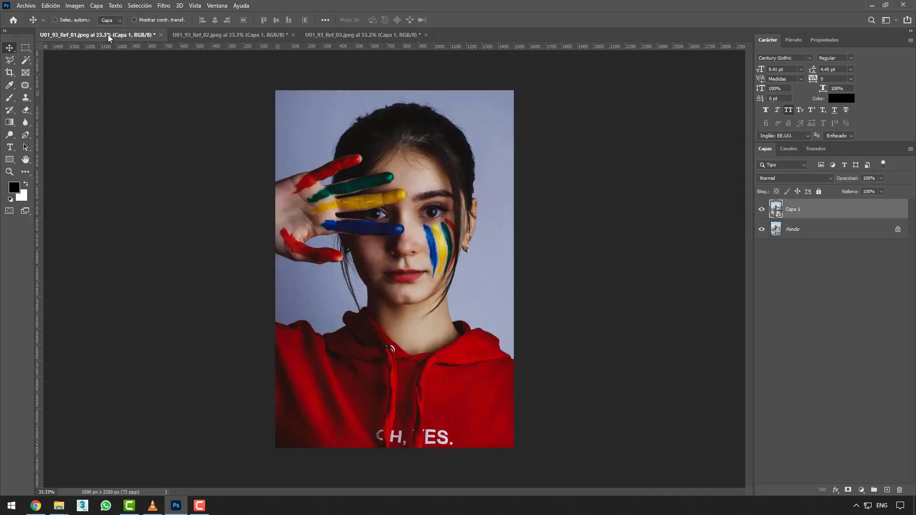
{"action": "left_click", "coordinate": [163, 5]}
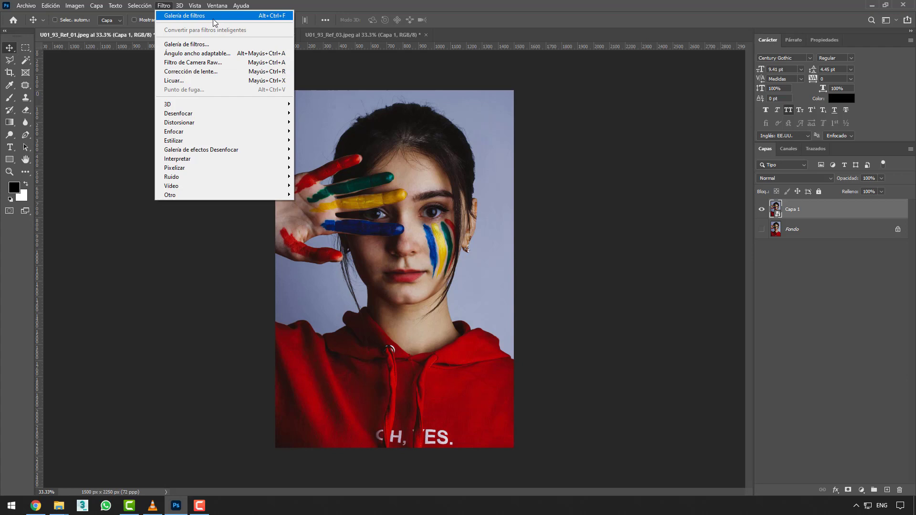
{"action": "left_click", "coordinate": [794, 230]}
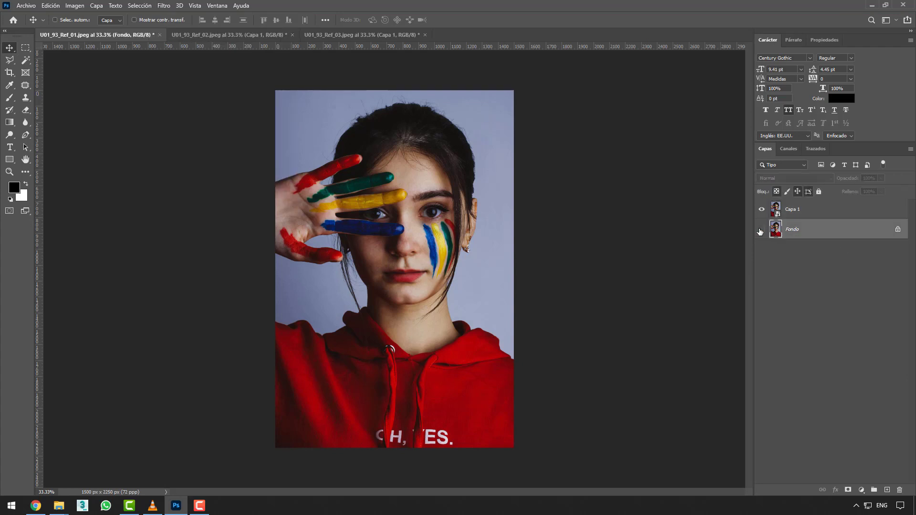
{"action": "left_click", "coordinate": [761, 229]}
{"action": "left_click", "coordinate": [164, 6]}
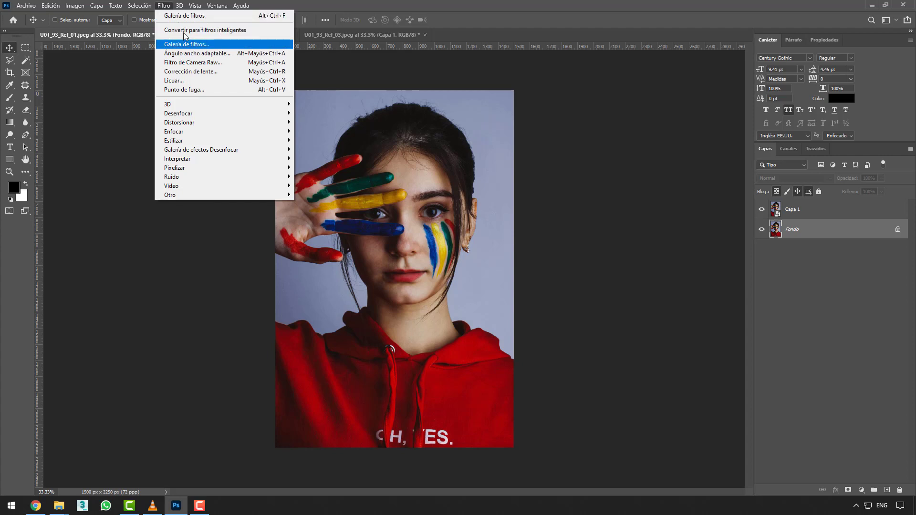
- Check the filters offered for Capa 1 in U01_93_Ref_03 and close the U01_92_Ref_05 photo
{"action": "left_click", "coordinate": [344, 34]}
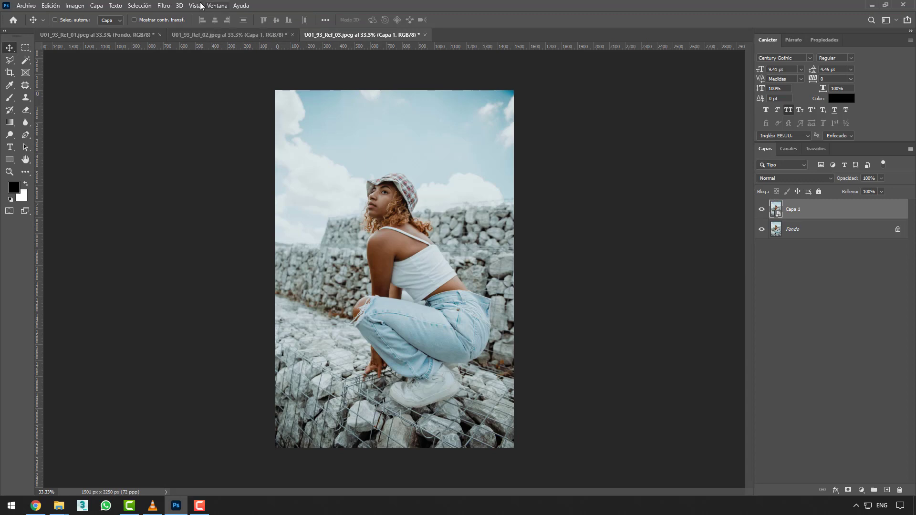
{"action": "left_click", "coordinate": [164, 6]}
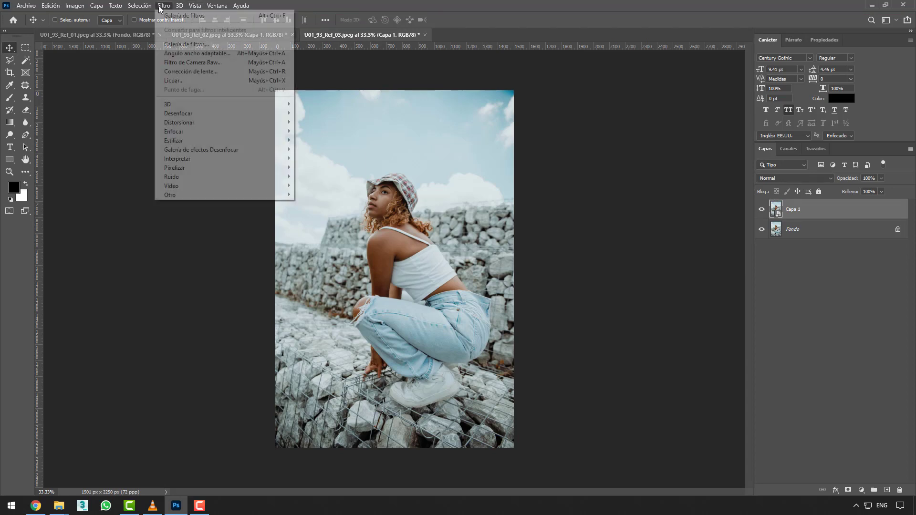
{"action": "left_click", "coordinate": [134, 107]}
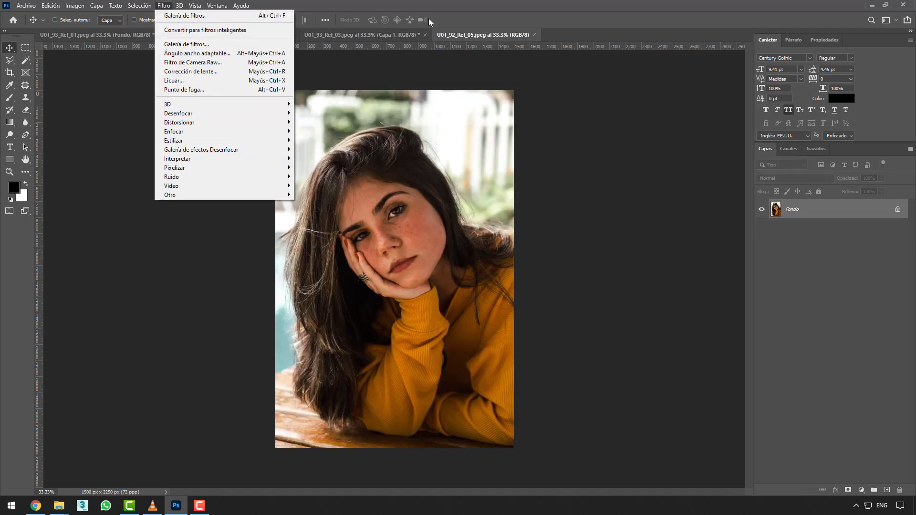
{"action": "left_click", "coordinate": [534, 35]}
{"action": "left_click", "coordinate": [534, 35]}
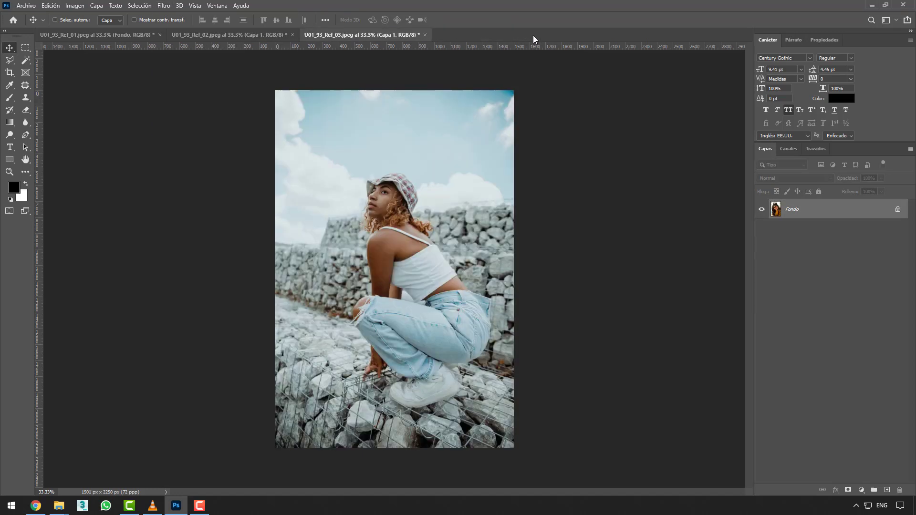
- Open the Filter Gallery on Capa 1 of U01_93_Ref_03, examine the Artístico filters and leave without applying any
{"action": "left_click", "coordinate": [167, 5]}
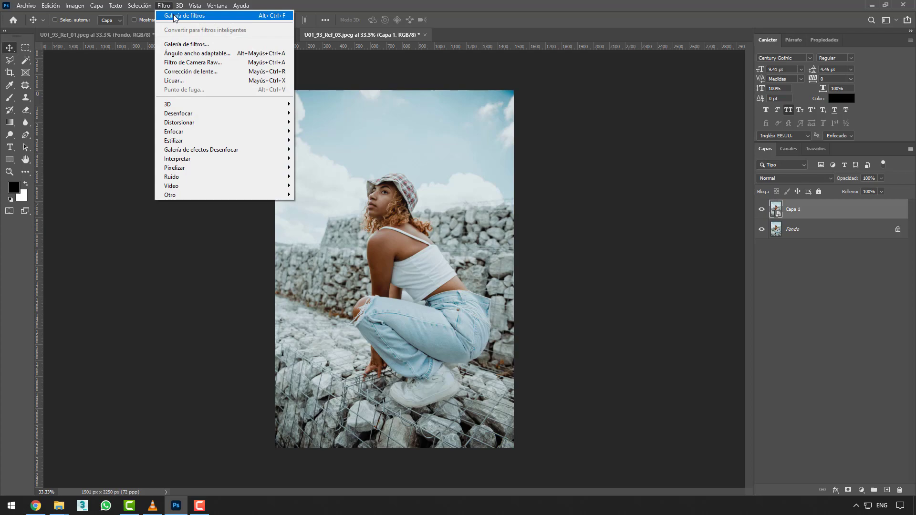
{"action": "left_click", "coordinate": [174, 17]}
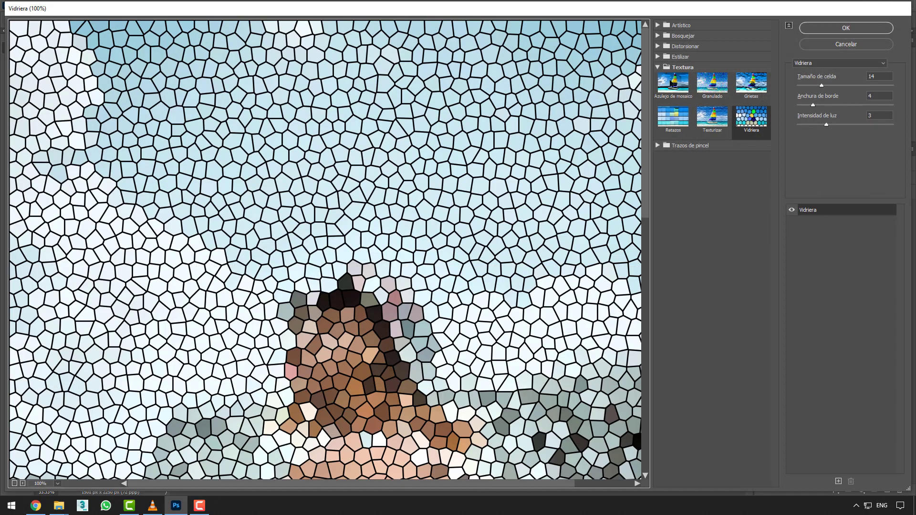
{"action": "left_click", "coordinate": [658, 26]}
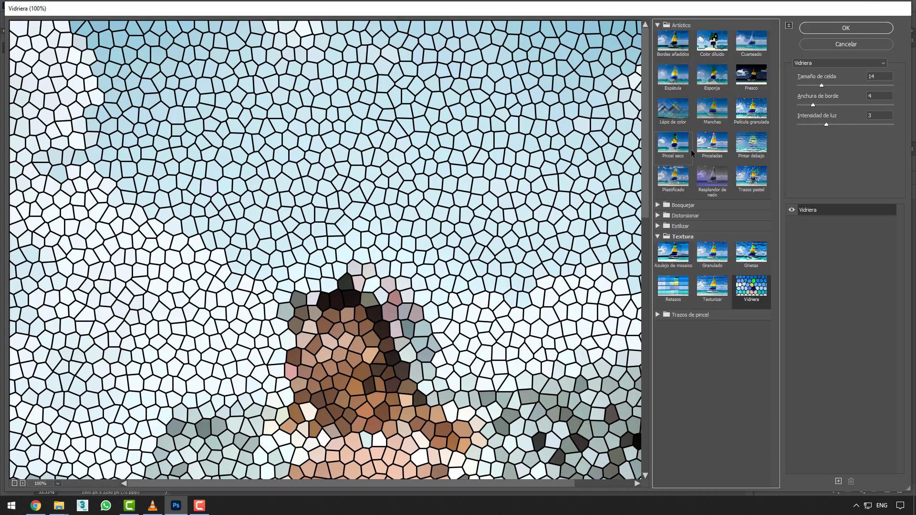
{"action": "left_click", "coordinate": [851, 45]}
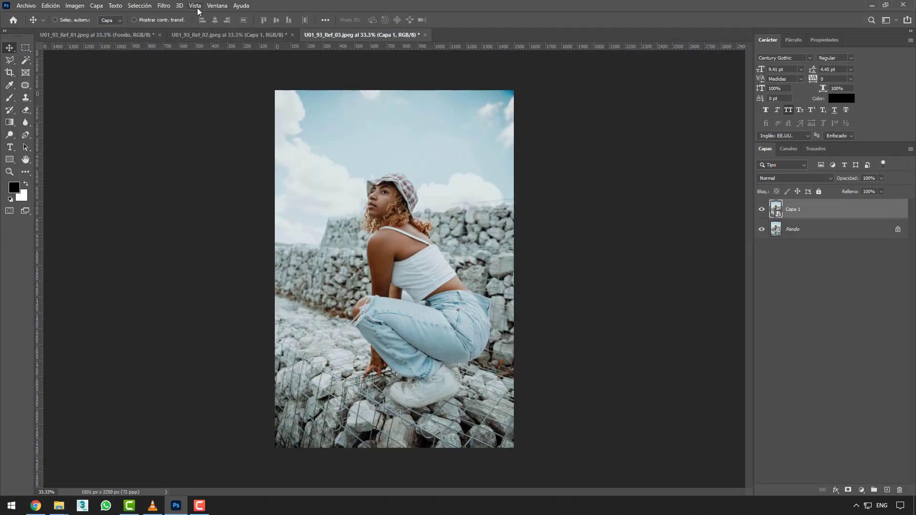
{"action": "left_click", "coordinate": [163, 5]}
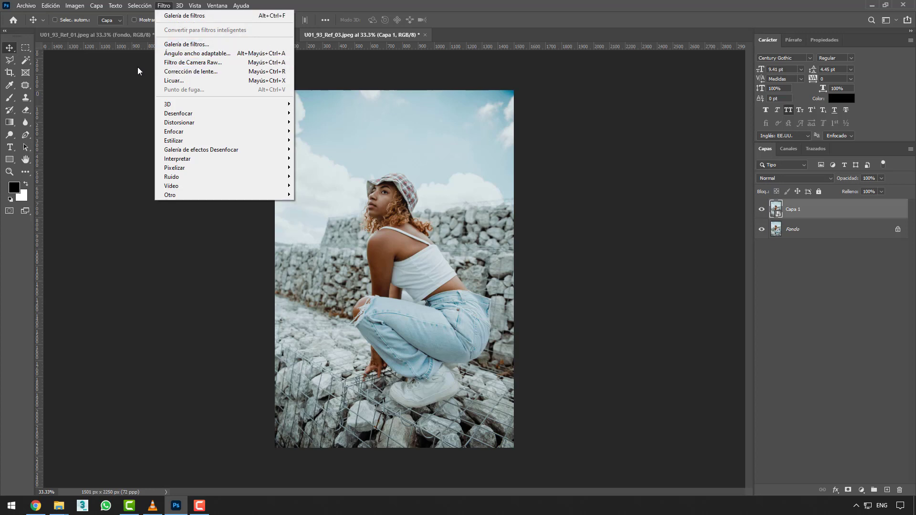
- Open the Fondo layer of U01_93_Ref_01 in the Camera Raw filter, review the Básico settings and collapse that section
{"action": "left_click", "coordinate": [136, 36]}
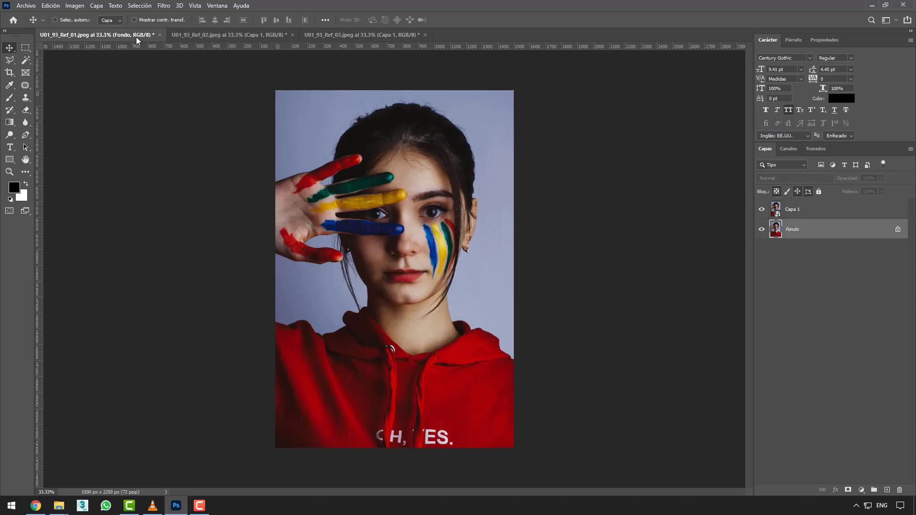
{"action": "left_click", "coordinate": [169, 6]}
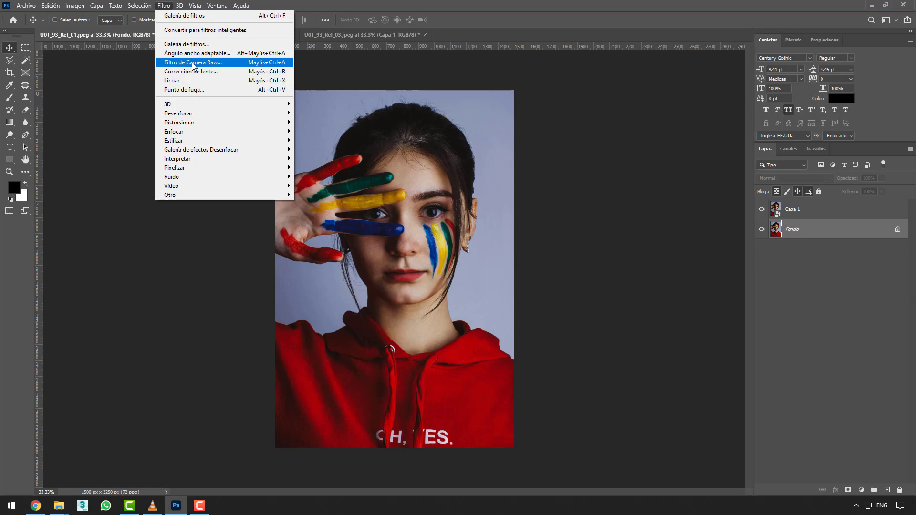
{"action": "left_click", "coordinate": [193, 63]}
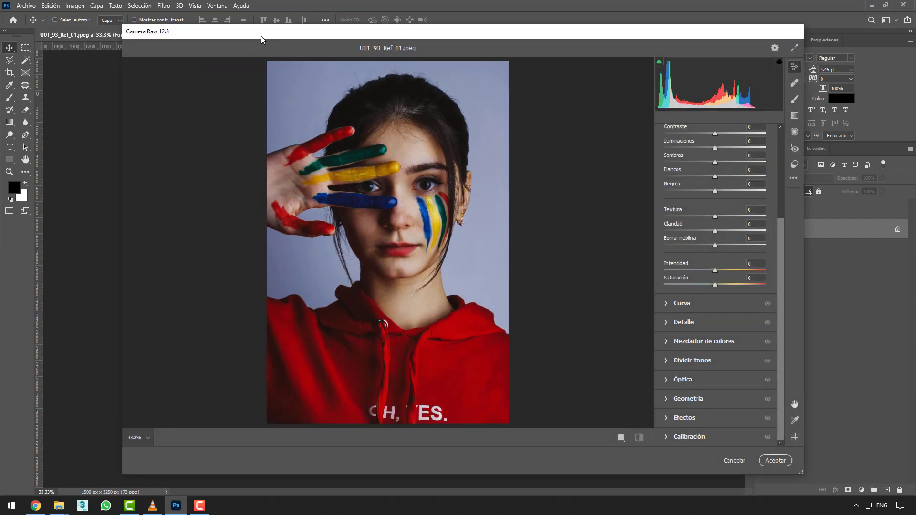
{"action": "left_click_drag", "start_coordinate": [262, 36], "coordinate": [249, 34]}
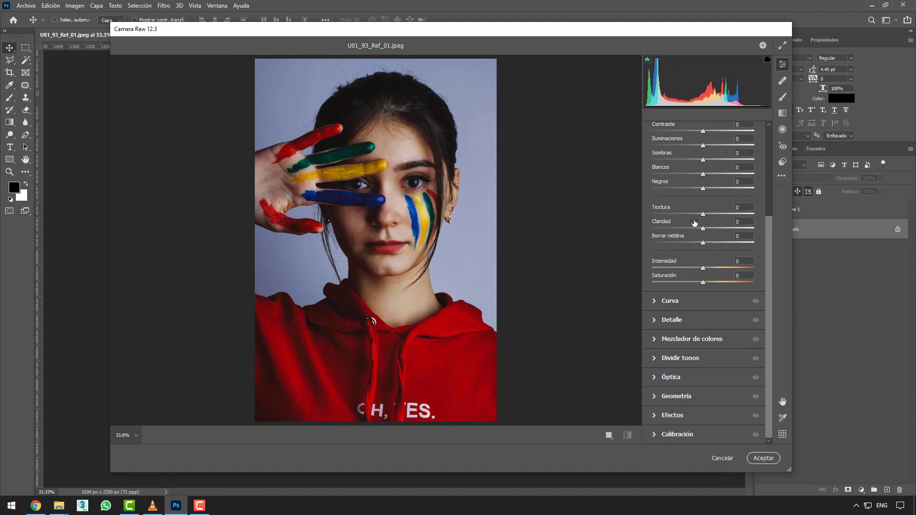
{"action": "scroll", "coordinate": [769, 268], "scroll_direction": "up", "scroll_amount": 5}
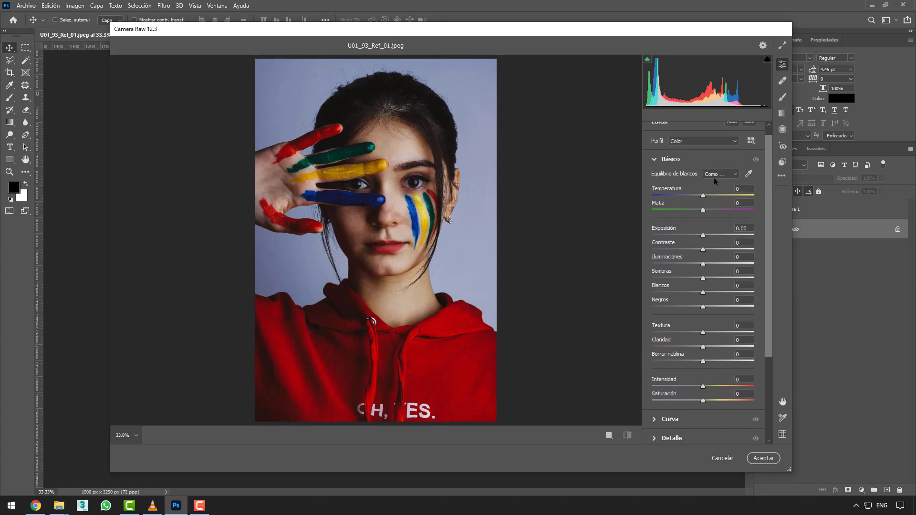
{"action": "scroll", "coordinate": [767, 201], "scroll_direction": "up", "scroll_amount": 1}
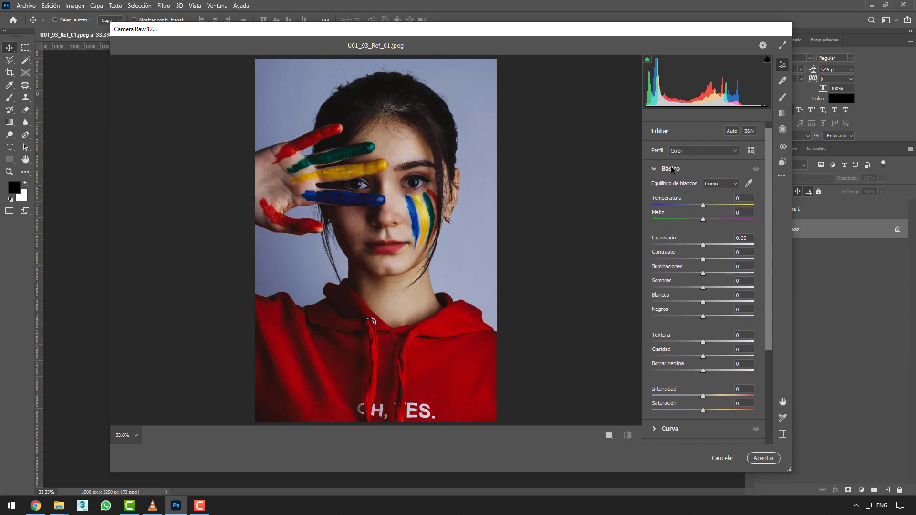
{"action": "left_click", "coordinate": [653, 170]}
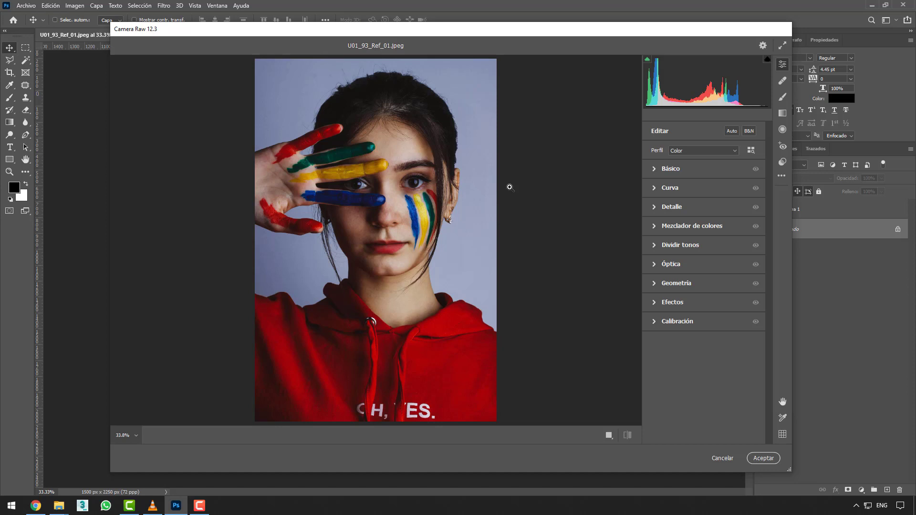
- Try raising Exposición to +5.00 on U01_93_Ref_01, reset it to 0.00 and leave Camera Raw without applying
{"action": "left_click", "coordinate": [656, 170]}
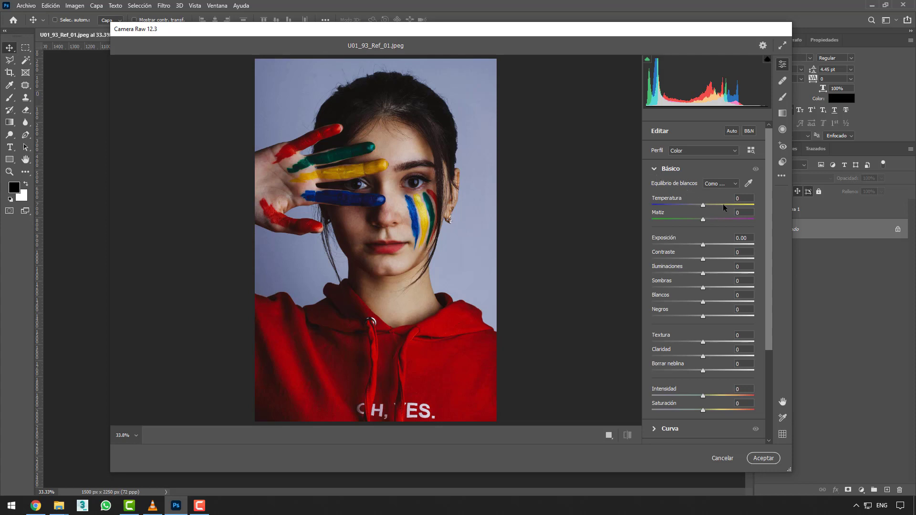
{"action": "left_click_drag", "start_coordinate": [769, 194], "coordinate": [769, 210]}
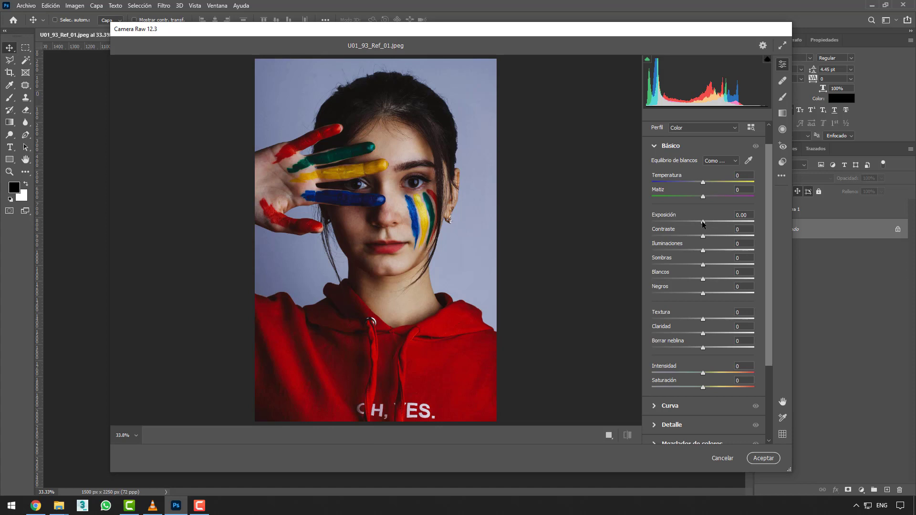
{"action": "left_click_drag", "start_coordinate": [702, 222], "coordinate": [756, 226]}
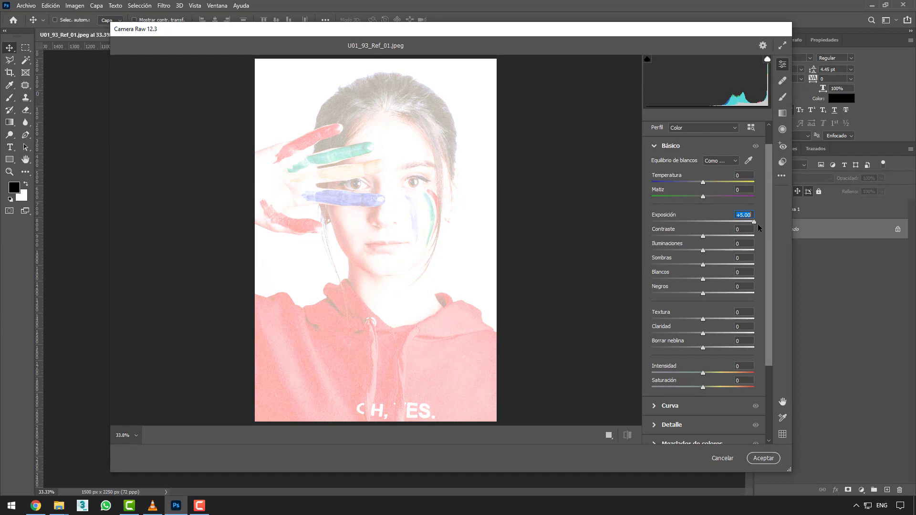
{"action": "left_click_drag", "start_coordinate": [757, 224], "coordinate": [703, 224]}
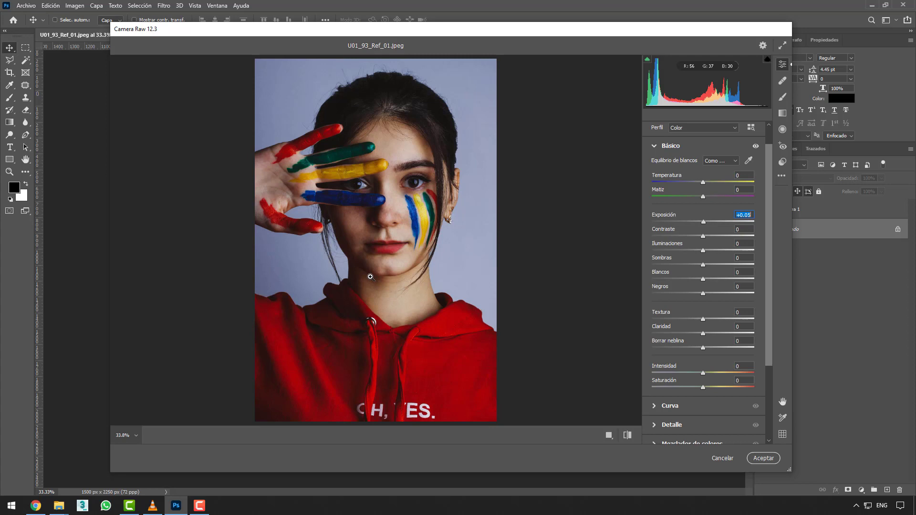
{"action": "mouse_move", "coordinate": [702, 222]}
{"action": "left_mouse_down"}
{"action": "mouse_move", "coordinate": [649, 221]}
{"action": "mouse_move", "coordinate": [713, 222]}
{"action": "mouse_move", "coordinate": [705, 222]}
{"action": "left_mouse_up"}
{"action": "double_click", "coordinate": [706, 223]}
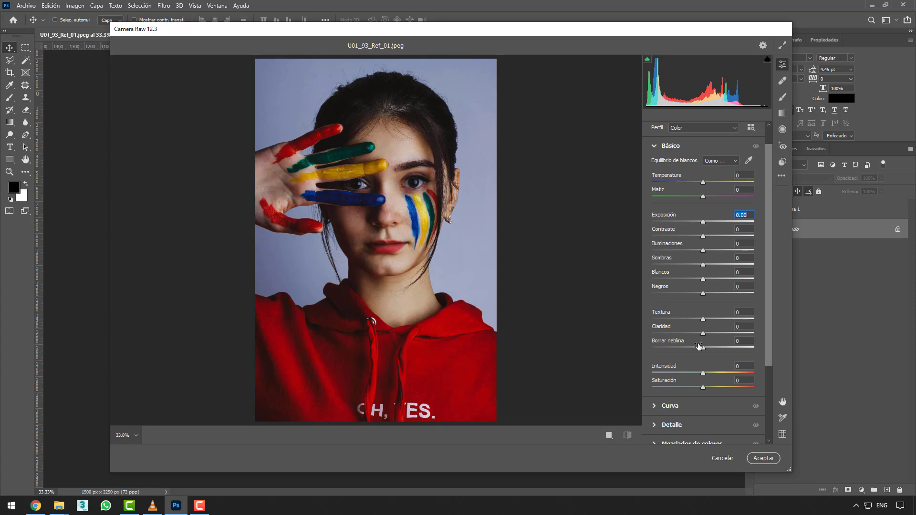
{"action": "left_click", "coordinate": [721, 457]}
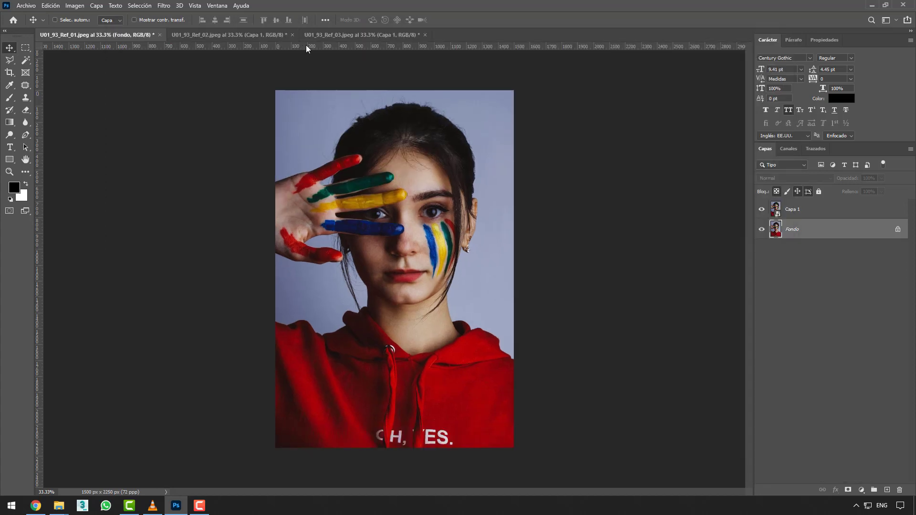
- Open Capa 1 of U01_93_Ref_03 in the Camera Raw filter, try out Temperatura and Matiz, and return both to 0
{"action": "left_click", "coordinate": [332, 36]}
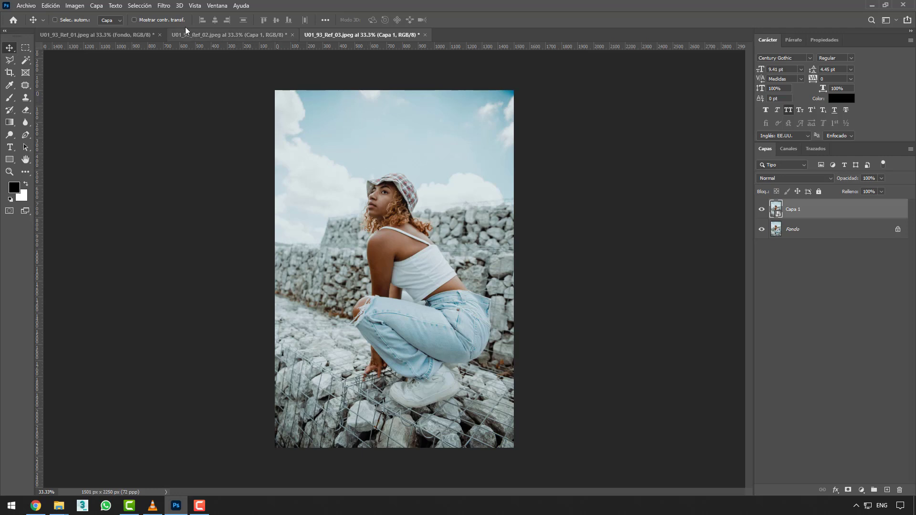
{"action": "left_click", "coordinate": [164, 5]}
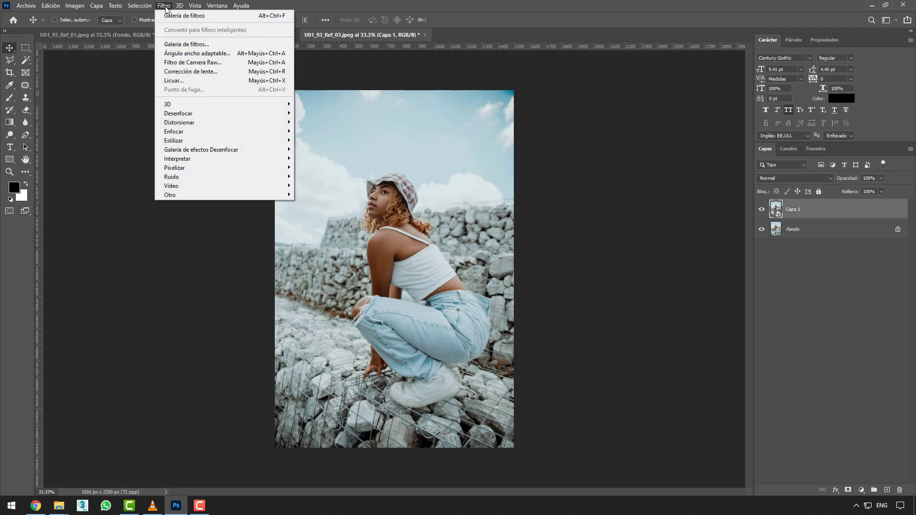
{"action": "left_click", "coordinate": [196, 62]}
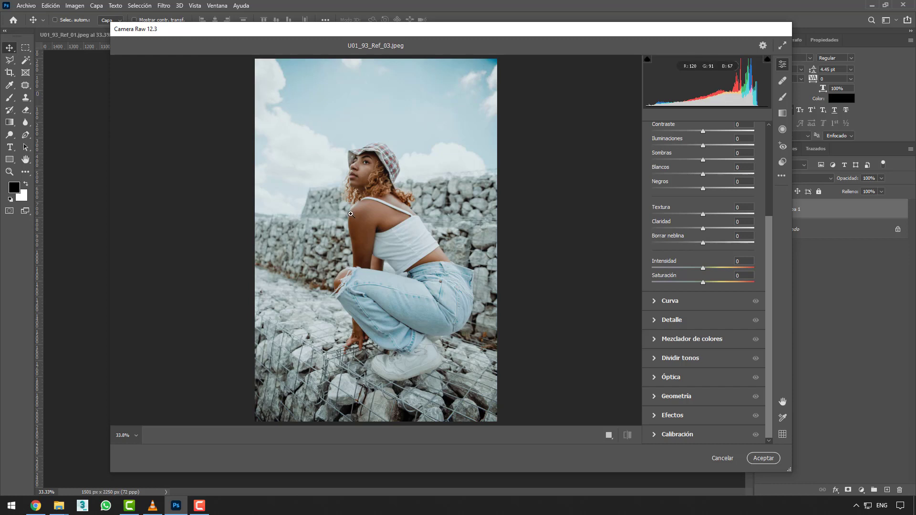
{"action": "left_click_drag", "start_coordinate": [768, 264], "coordinate": [765, 180]}
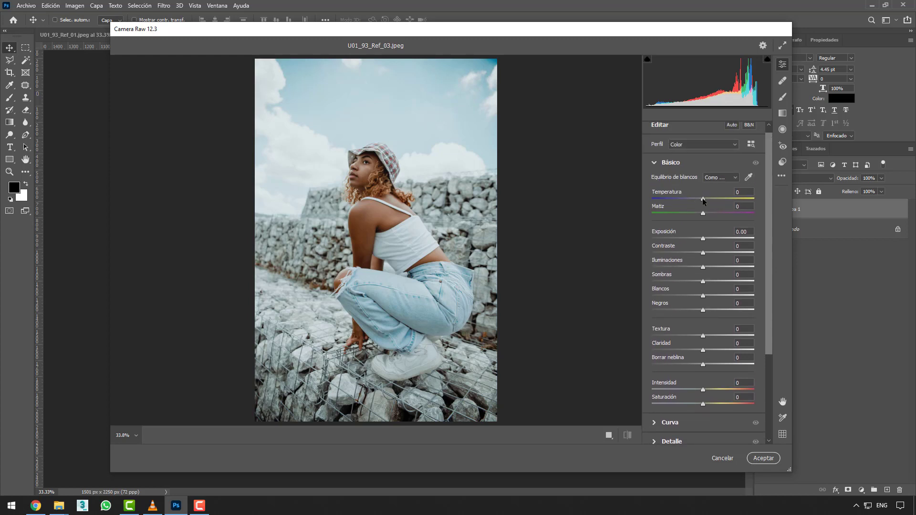
{"action": "mouse_move", "coordinate": [703, 201]}
{"action": "left_mouse_down"}
{"action": "mouse_move", "coordinate": [760, 200]}
{"action": "mouse_move", "coordinate": [636, 196]}
{"action": "mouse_move", "coordinate": [703, 199]}
{"action": "left_mouse_up"}
{"action": "mouse_move", "coordinate": [687, 216]}
{"action": "left_mouse_down"}
{"action": "mouse_move", "coordinate": [650, 207]}
{"action": "mouse_move", "coordinate": [751, 210]}
{"action": "mouse_move", "coordinate": [702, 215]}
{"action": "left_mouse_up"}
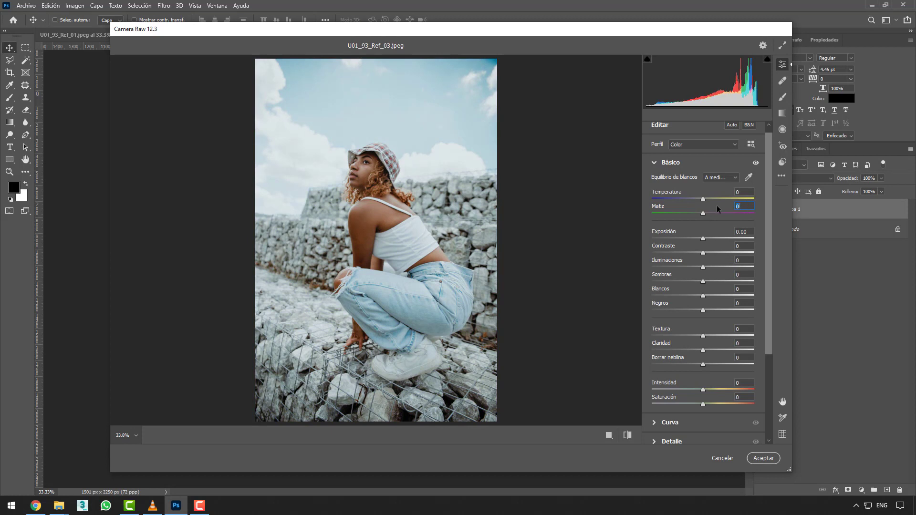
- Compare white balance samples from the skin and jeans, keep the sample from the woman's white top, and apply the filter
{"action": "left_click", "coordinate": [748, 181]}
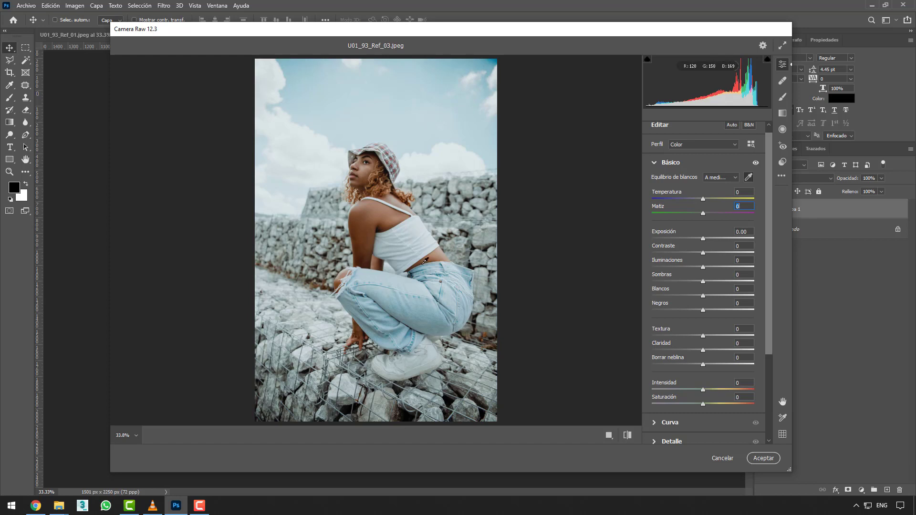
{"action": "left_click", "coordinate": [419, 227]}
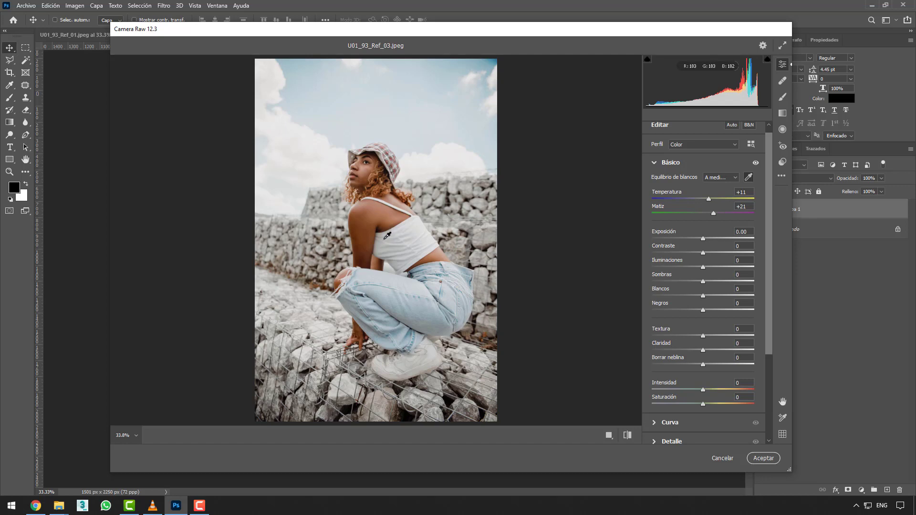
{"action": "left_click", "coordinate": [371, 216]}
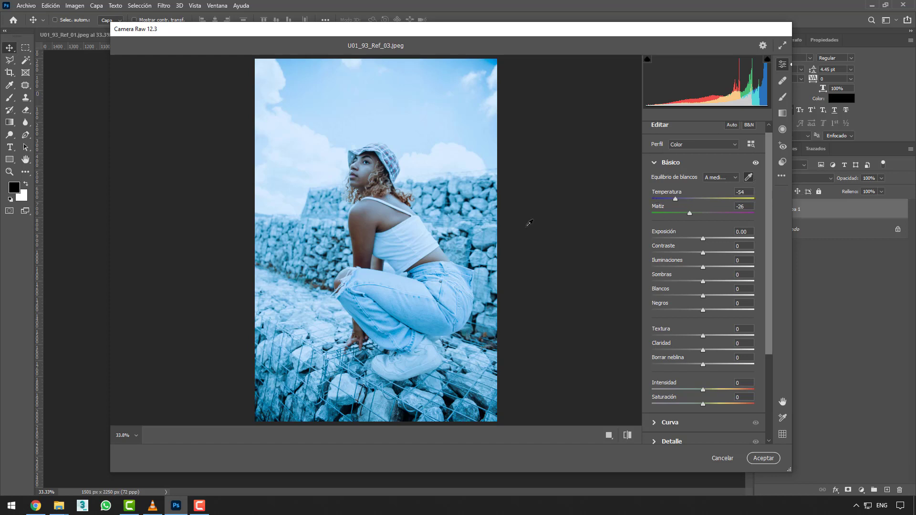
{"action": "left_click", "coordinate": [416, 229]}
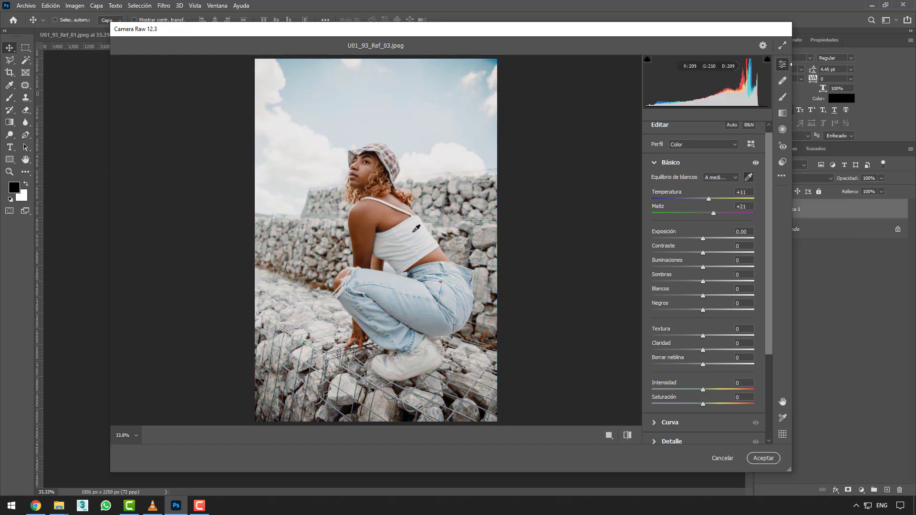
{"action": "left_click", "coordinate": [429, 315]}
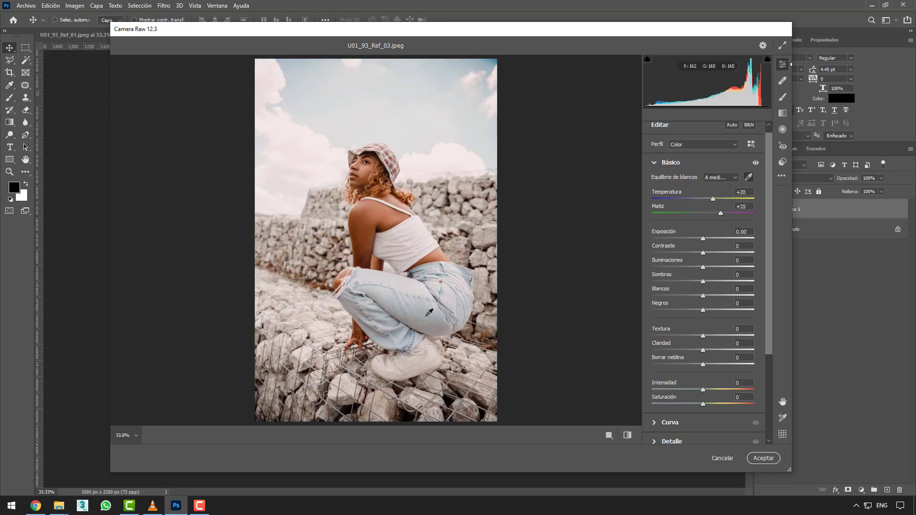
{"action": "left_click", "coordinate": [429, 313]}
{"action": "left_click", "coordinate": [417, 230]}
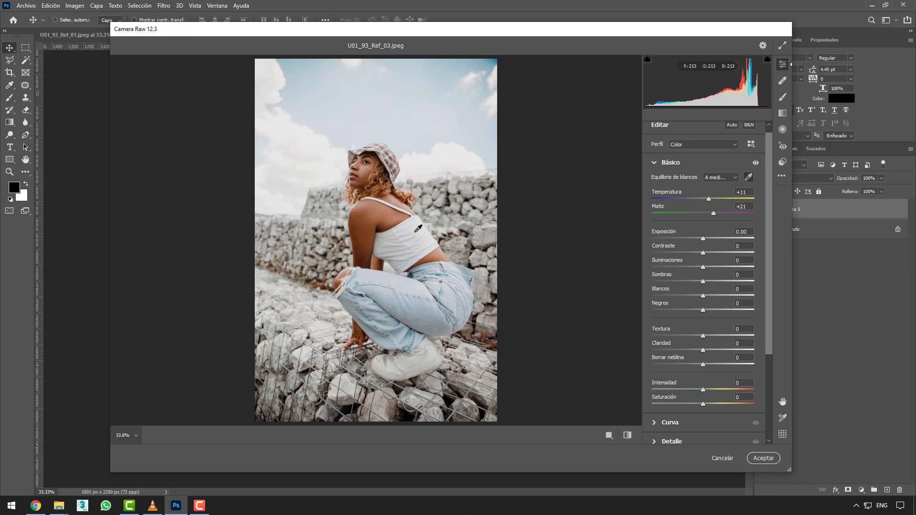
{"action": "left_click", "coordinate": [764, 458]}
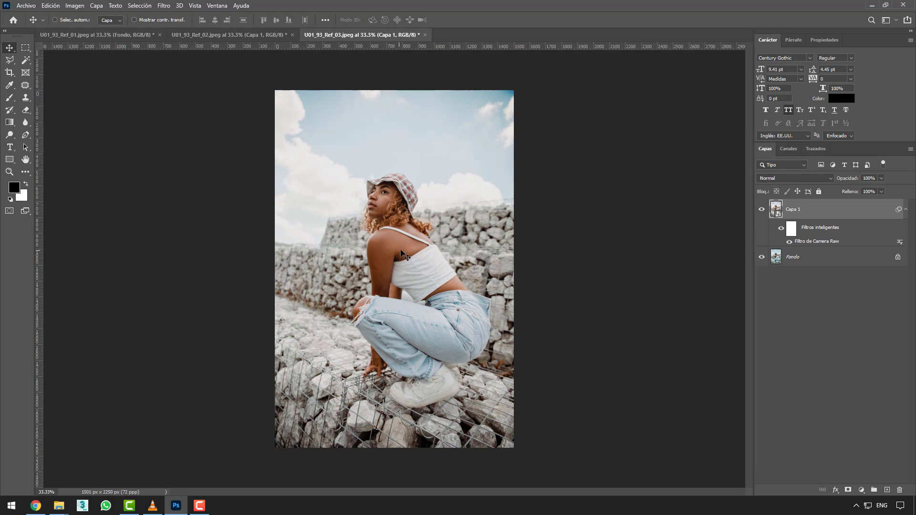
{"action": "left_click", "coordinate": [779, 232]}
{"action": "key", "text": "ctrl+shift+a"}
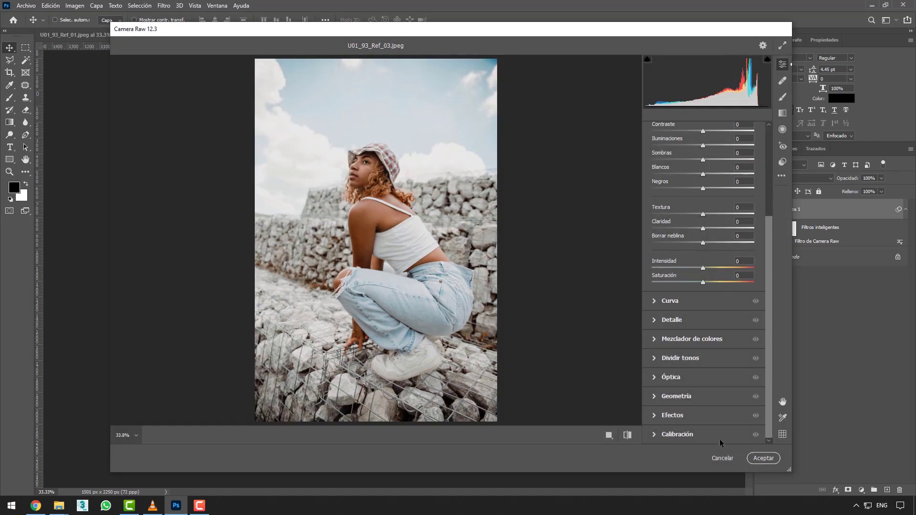
{"action": "left_click", "coordinate": [763, 458]}
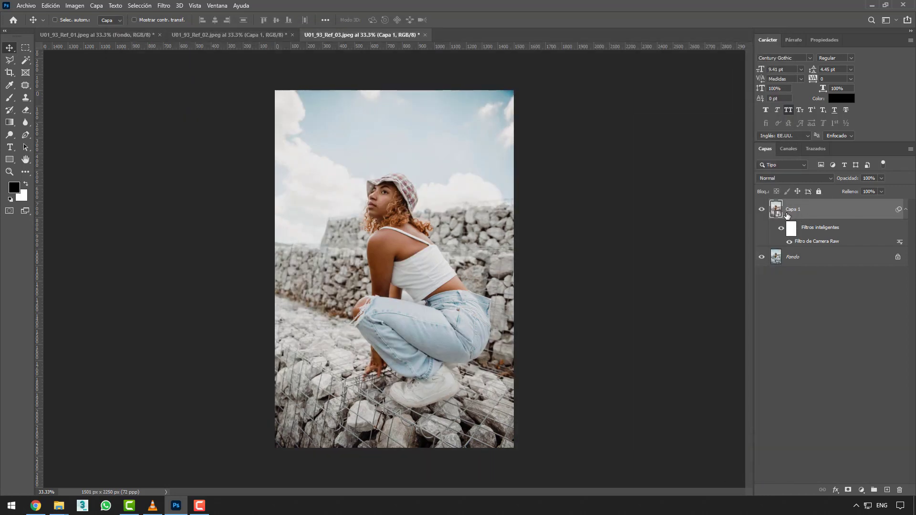
- Open Capa 1 of U01_93_Ref_02 in the Camera Raw filter at its Básico settings
{"action": "left_click", "coordinate": [271, 37]}
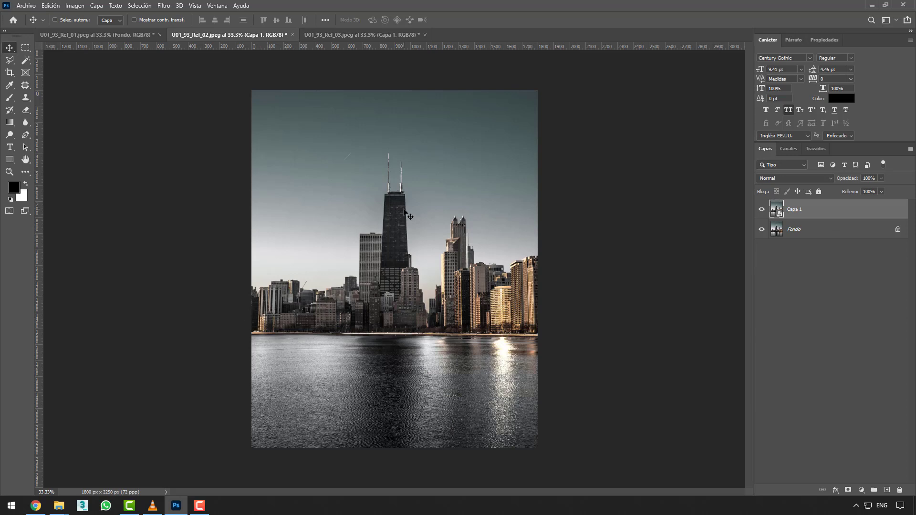
{"action": "key", "text": "ctrl"}
{"action": "key", "text": "ctrl+shift+a"}
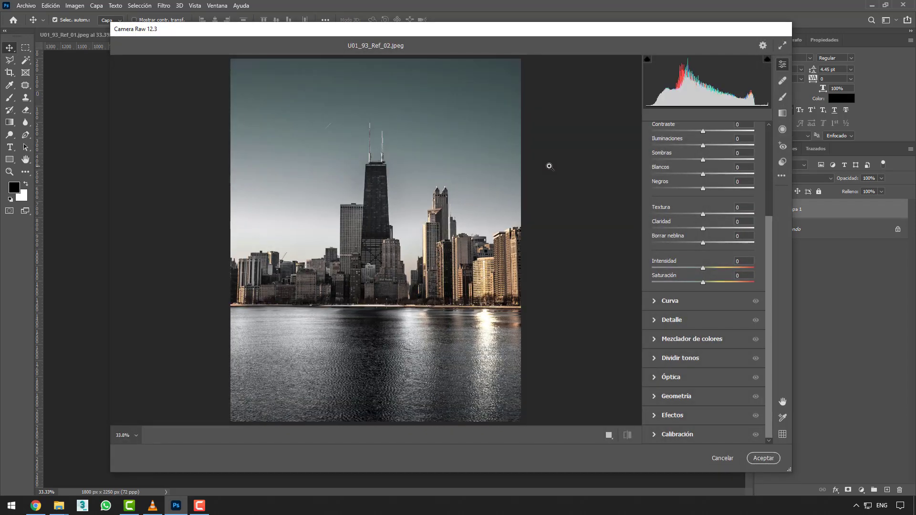
{"action": "left_click_drag", "start_coordinate": [768, 242], "coordinate": [766, 148]}
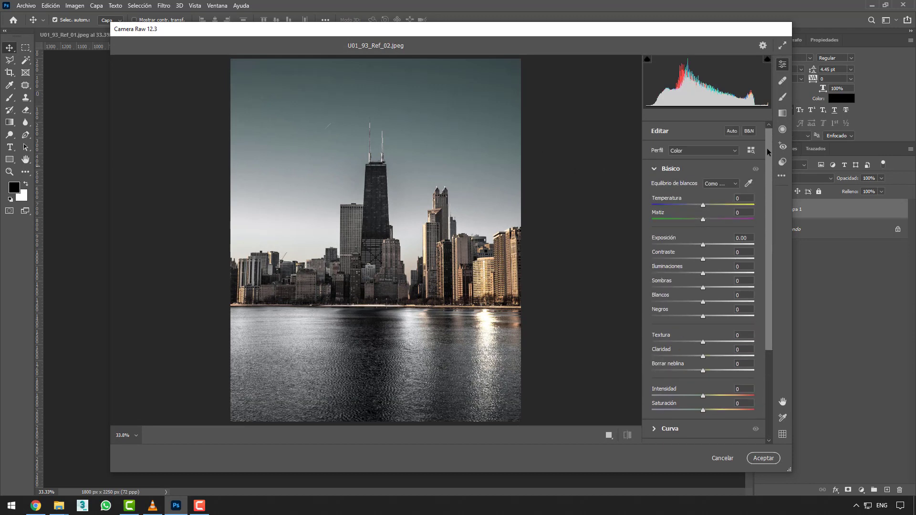
- Try white balance samples on several skyline buildings, including the dark tower and the sunlit building beside the water
{"action": "left_click", "coordinate": [748, 182]}
{"action": "left_click", "coordinate": [257, 275]}
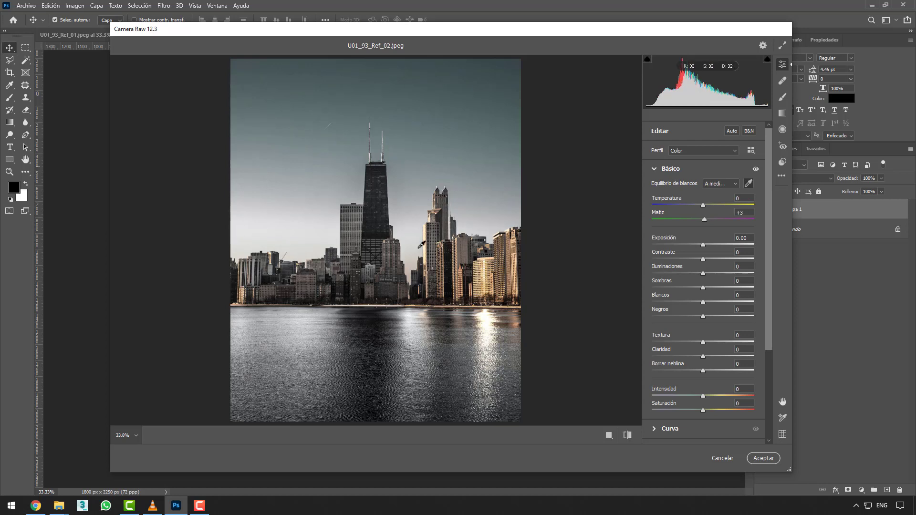
{"action": "left_click", "coordinate": [357, 237]}
{"action": "left_click", "coordinate": [381, 225]}
{"action": "left_click", "coordinate": [488, 276]}
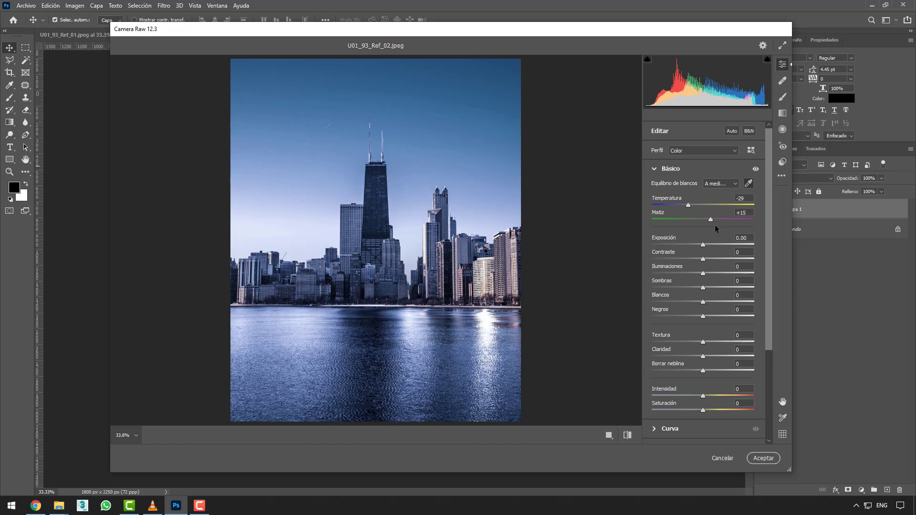
- Set Temperatura to -20 and Matiz to -7 for the skyline photo
{"action": "left_click_drag", "start_coordinate": [689, 205], "coordinate": [703, 221]}
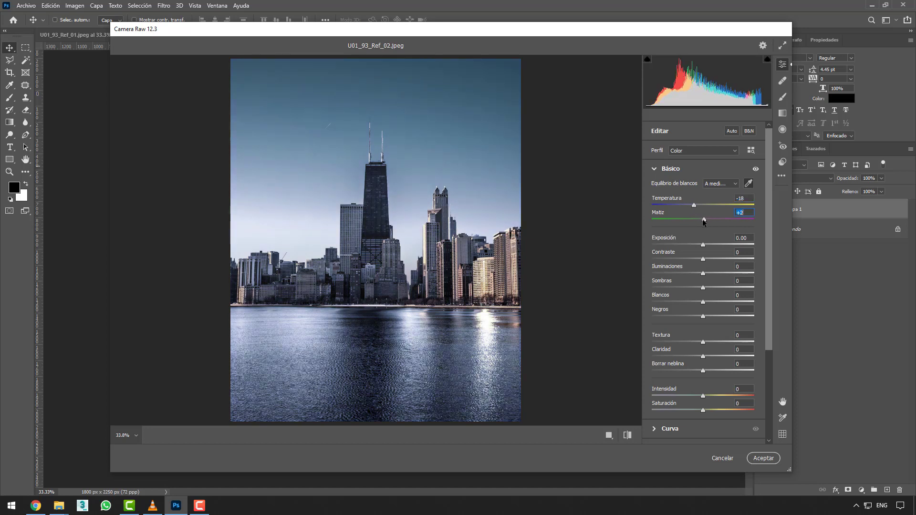
{"action": "left_click", "coordinate": [693, 205]}
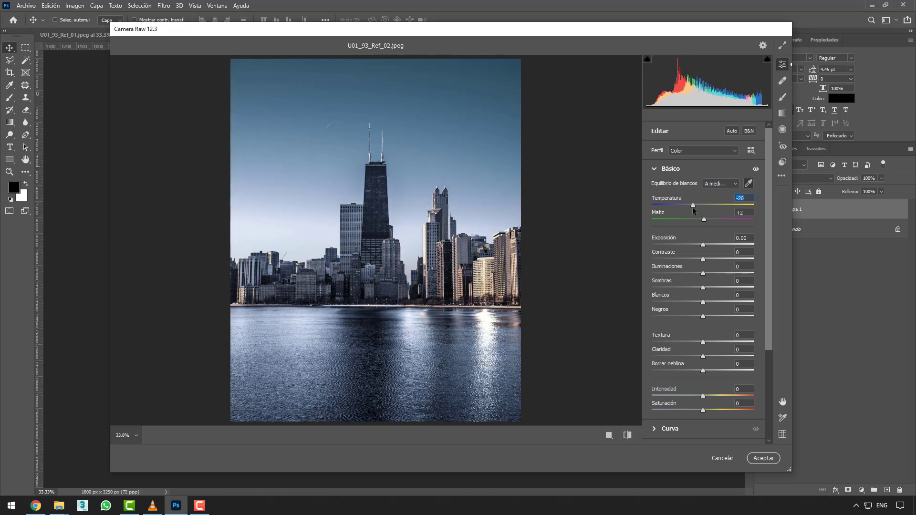
{"action": "mouse_move", "coordinate": [705, 219]}
{"action": "left_mouse_down"}
{"action": "mouse_move", "coordinate": [731, 220]}
{"action": "mouse_move", "coordinate": [700, 220]}
{"action": "left_mouse_up"}
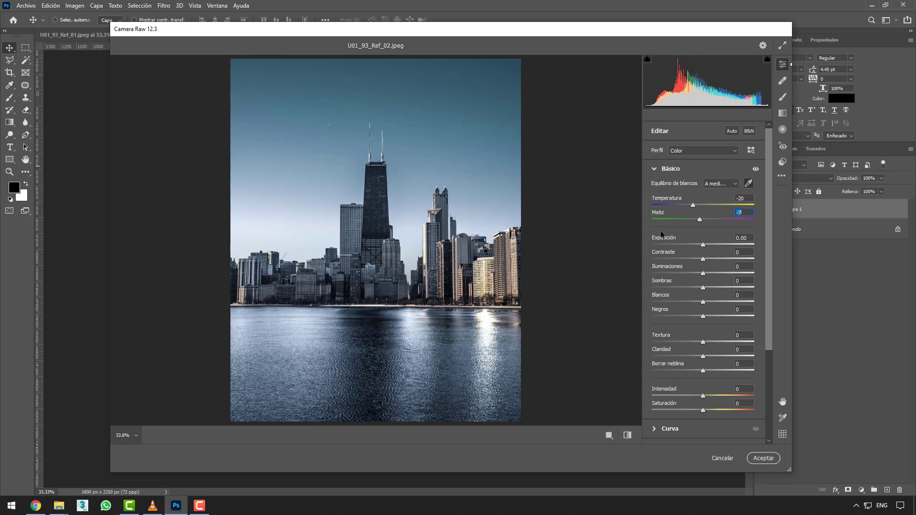
- Set Exposición to -0.05, test Contraste at -100, raise it to about +100, and apply the Camera Raw filter
{"action": "left_click_drag", "start_coordinate": [703, 246], "coordinate": [618, 255]}
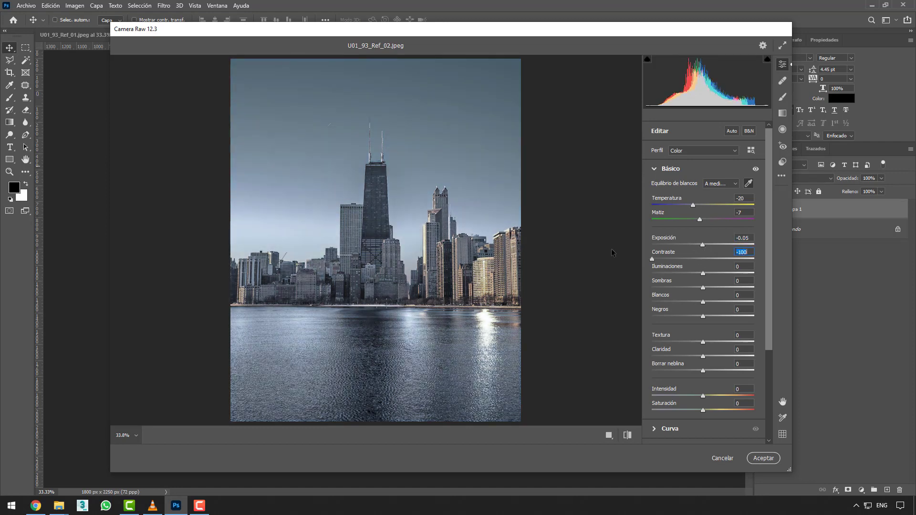
{"action": "left_click_drag", "start_coordinate": [611, 248], "coordinate": [767, 252]}
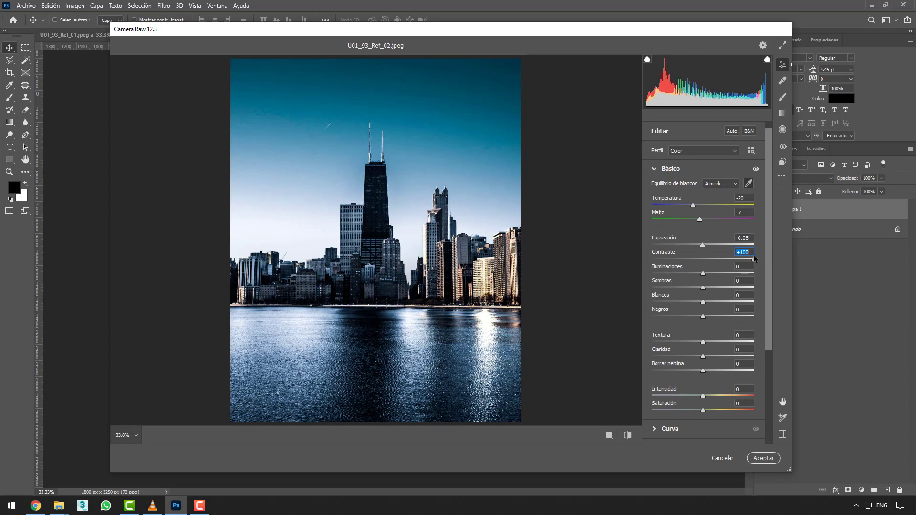
{"action": "left_click_drag", "start_coordinate": [754, 254], "coordinate": [751, 255]}
{"action": "left_click", "coordinate": [723, 457]}
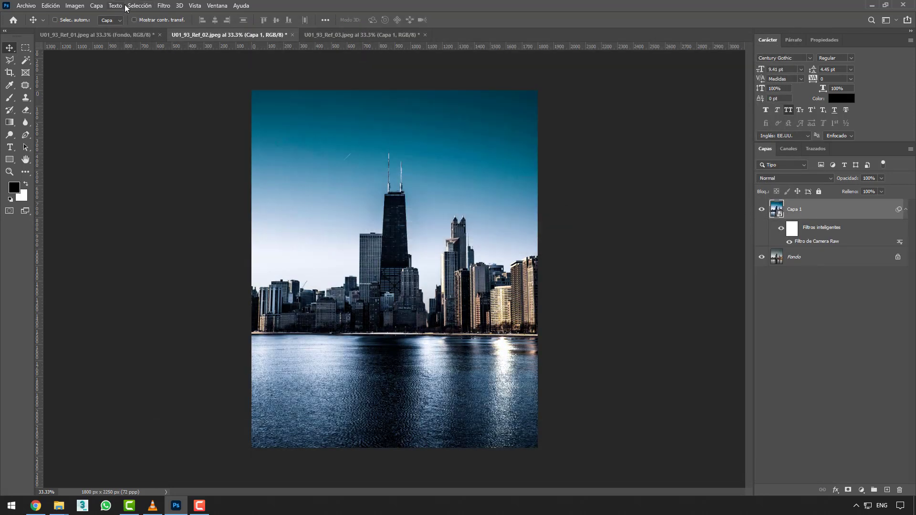
- Select Capa 1 in U01_93_Ref_01 and open it in the Camera Raw filter at its Básico settings
{"action": "left_click", "coordinate": [131, 35]}
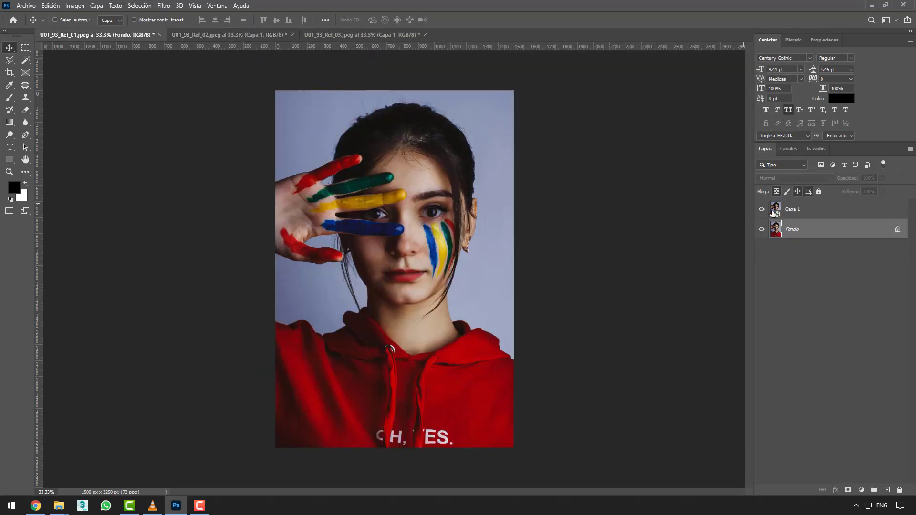
{"action": "left_click", "coordinate": [787, 212]}
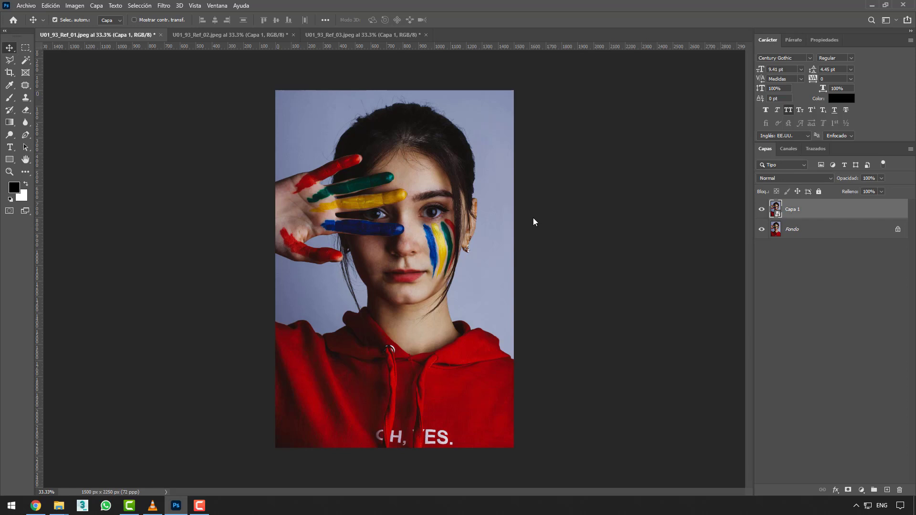
{"action": "key", "text": "ctrl+shift+a"}
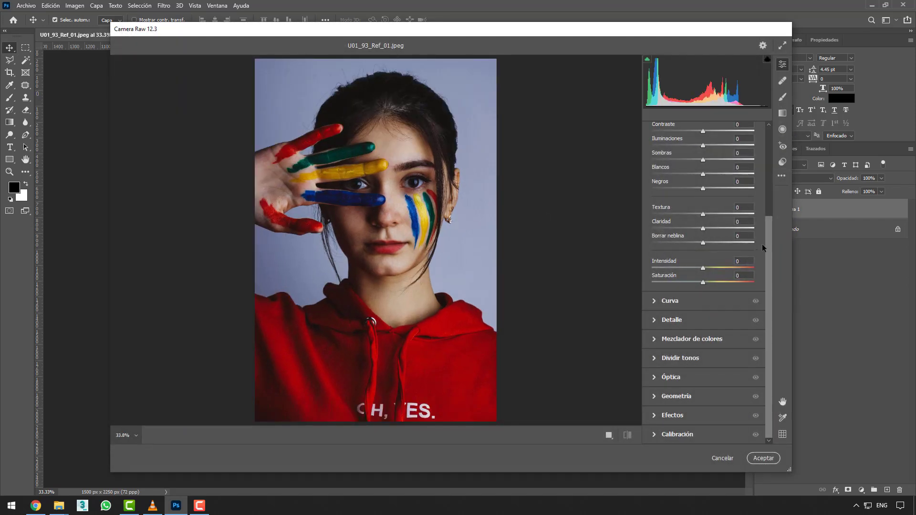
{"action": "left_click_drag", "start_coordinate": [768, 238], "coordinate": [772, 177]}
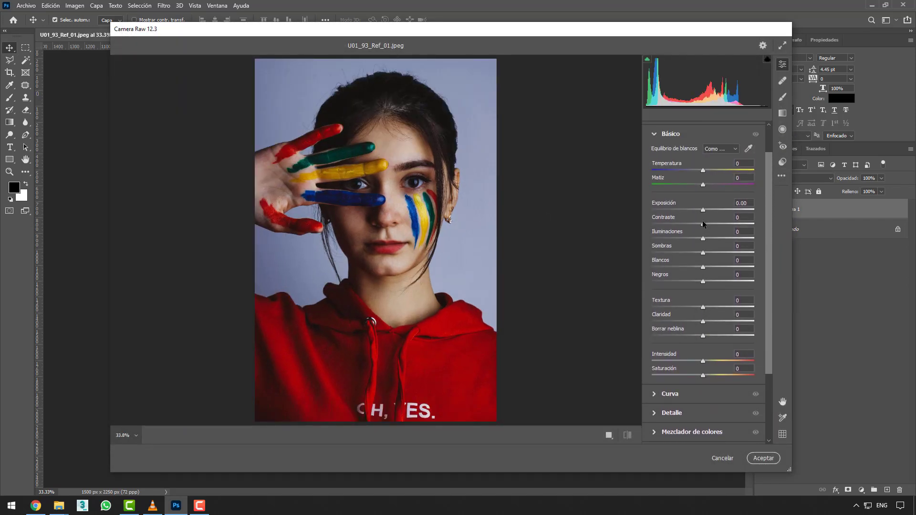
- Test the portrait's Contraste at -100 and +100, and return it to about -1
{"action": "left_click_drag", "start_coordinate": [702, 224], "coordinate": [626, 224]}
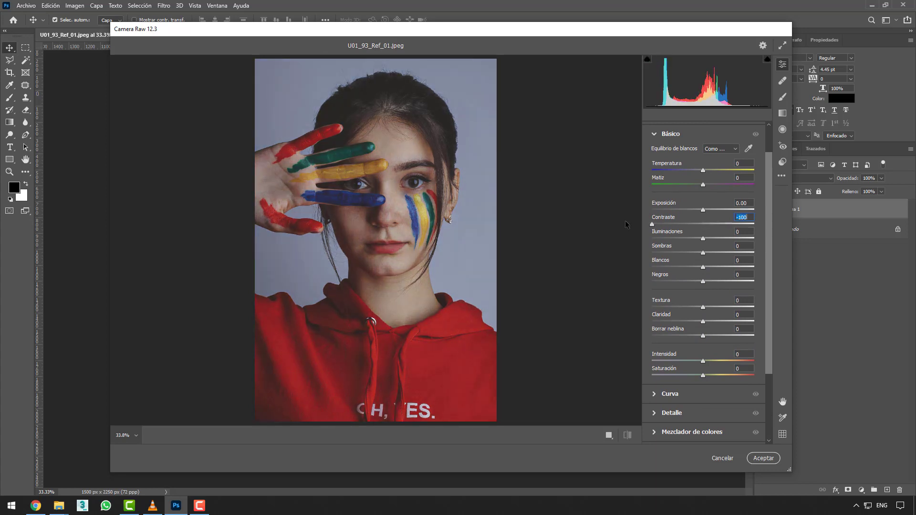
{"action": "left_click_drag", "start_coordinate": [626, 225], "coordinate": [808, 227]}
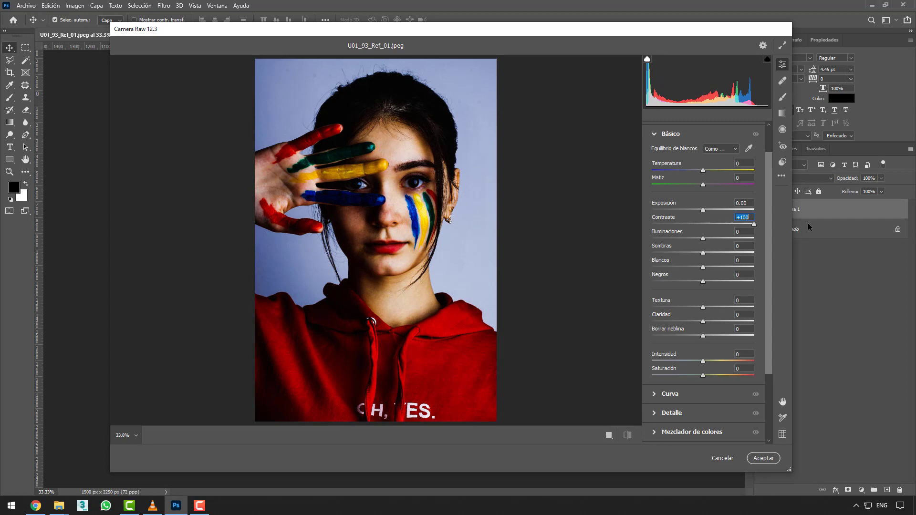
{"action": "left_click_drag", "start_coordinate": [753, 224], "coordinate": [702, 229]}
- Set the portrait's Contraste to -16
{"action": "key", "text": "Up"}
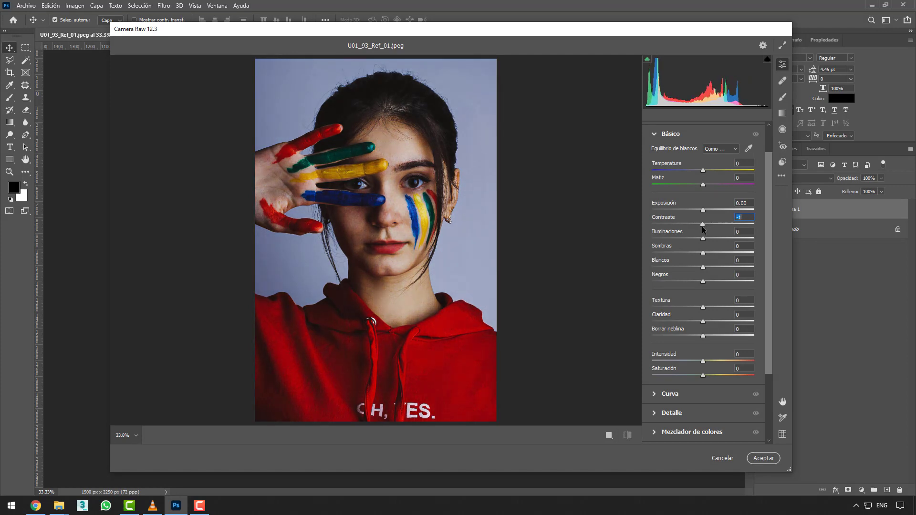
{"action": "key", "text": "Up"}
{"action": "key", "text": "Up"}
{"action": "key", "text": "Up"}
{"action": "key", "text": "Up"}
{"action": "key", "text": "Up"}
{"action": "key", "text": "Up"}
{"action": "key", "text": "Up"}
{"action": "left_click_drag", "start_coordinate": [703, 227], "coordinate": [694, 228]}
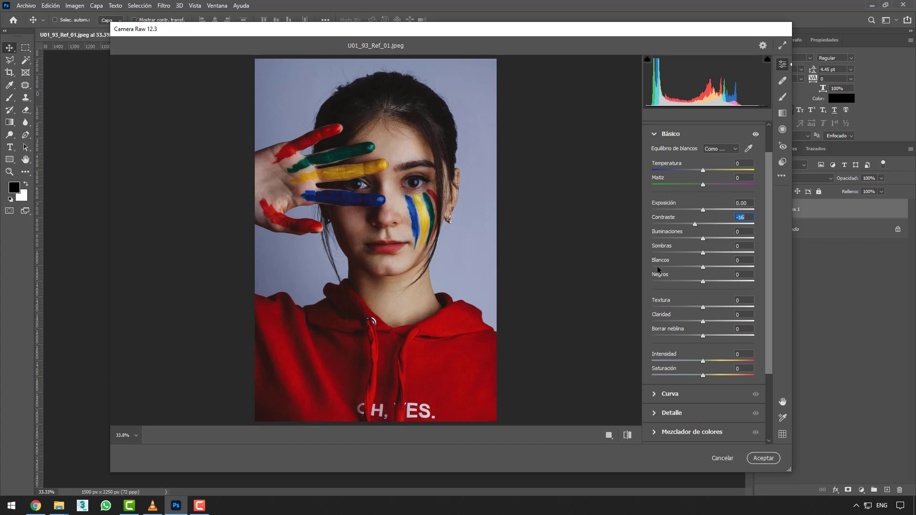
- Test Iluminaciones at +100 and Blancos at +2 on the portrait, and reset Iluminaciones to 0
{"action": "left_click_drag", "start_coordinate": [702, 238], "coordinate": [703, 260]}
{"action": "left_click_drag", "start_coordinate": [702, 239], "coordinate": [794, 239]}
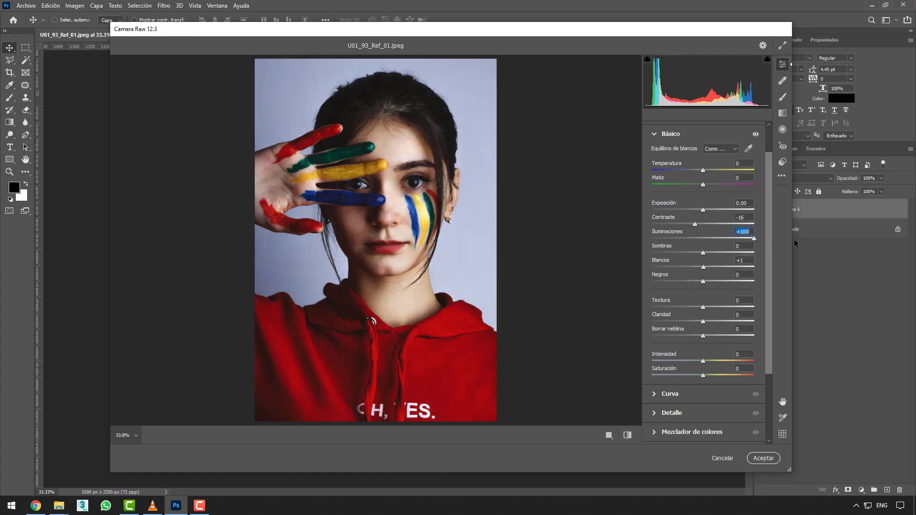
{"action": "left_click", "coordinate": [703, 239]}
{"action": "mouse_move", "coordinate": [703, 267]}
{"action": "left_mouse_down"}
{"action": "mouse_move", "coordinate": [764, 268]}
{"action": "mouse_move", "coordinate": [691, 264]}
{"action": "mouse_move", "coordinate": [700, 267]}
{"action": "mouse_move", "coordinate": [706, 239]}
{"action": "mouse_move", "coordinate": [704, 268]}
{"action": "left_mouse_up"}
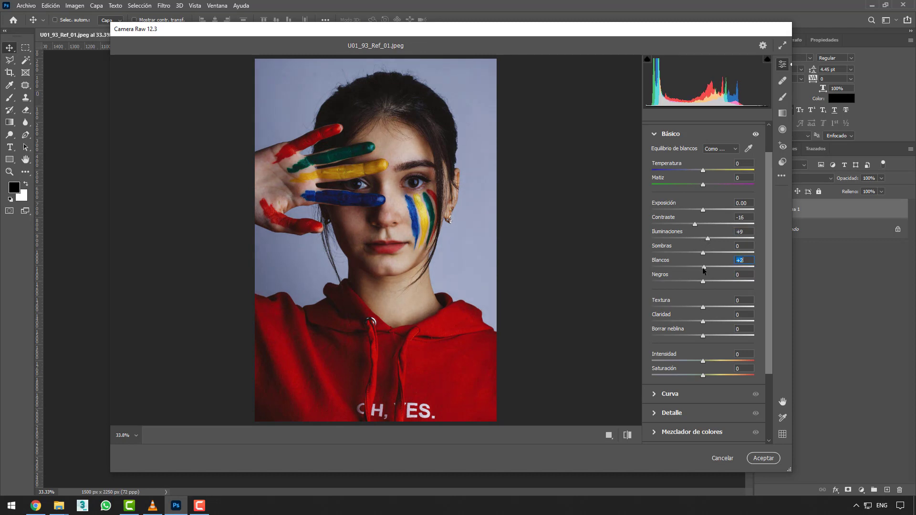
{"action": "double_click", "coordinate": [707, 239]}
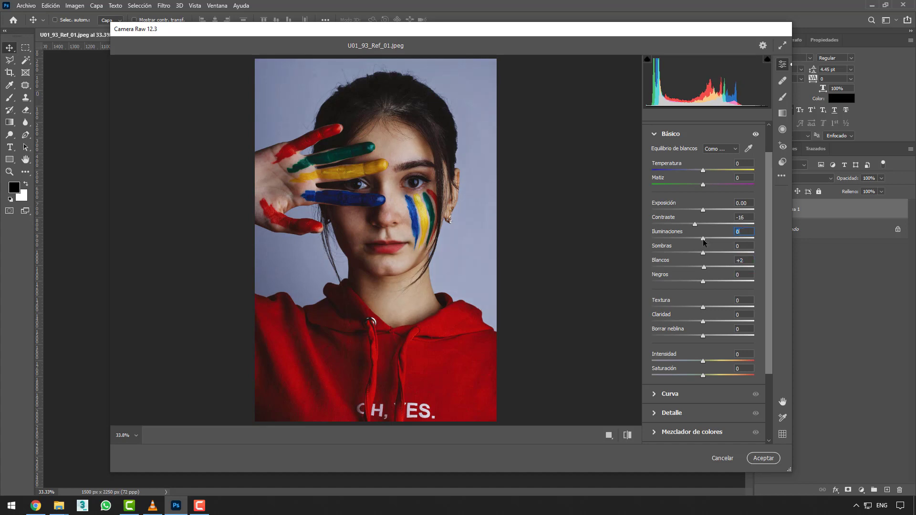
- Set Blancos to -3 and apply the Camera Raw filter to the portrait
{"action": "double_click", "coordinate": [703, 268]}
{"action": "left_click_drag", "start_coordinate": [702, 267], "coordinate": [700, 268]}
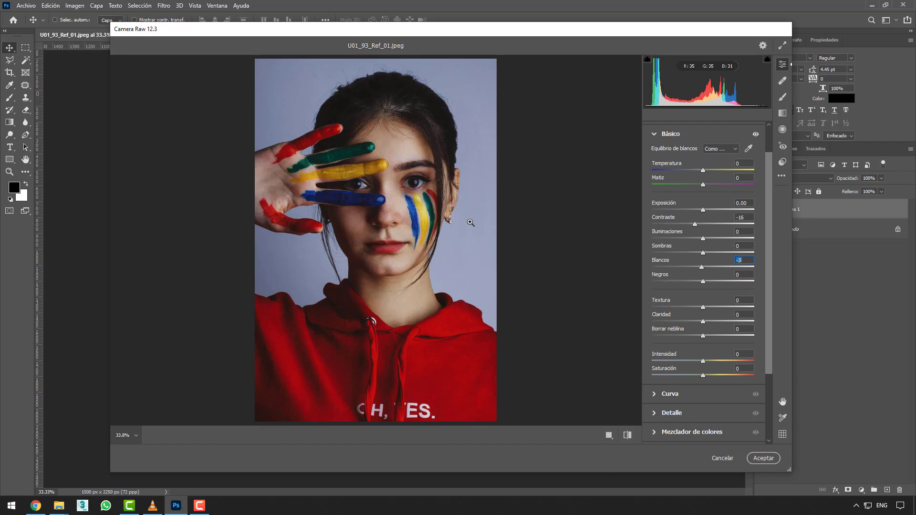
{"action": "left_click", "coordinate": [758, 457]}
- Reopen the Camera Raw filter in U01_93_Ref_02, try Contraste at -1 and Sombras at +100, and discard the changes
{"action": "left_click", "coordinate": [267, 35]}
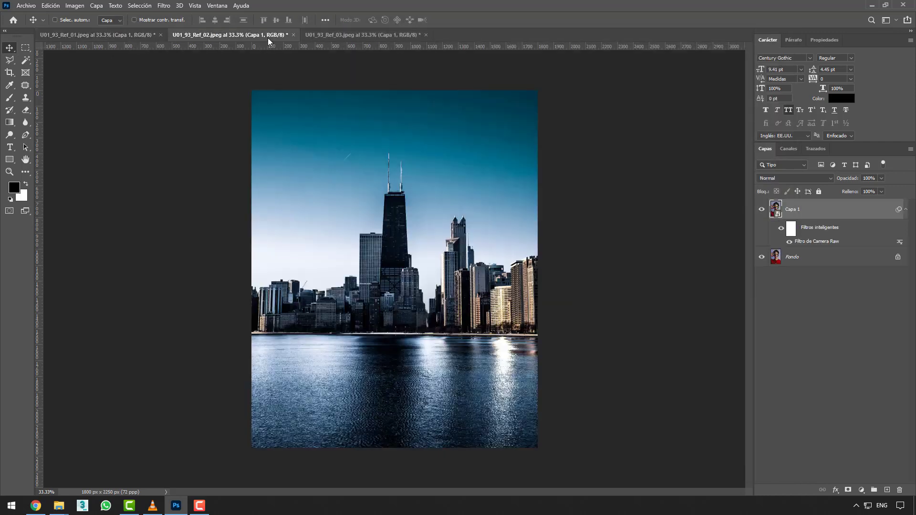
{"action": "double_click", "coordinate": [806, 242]}
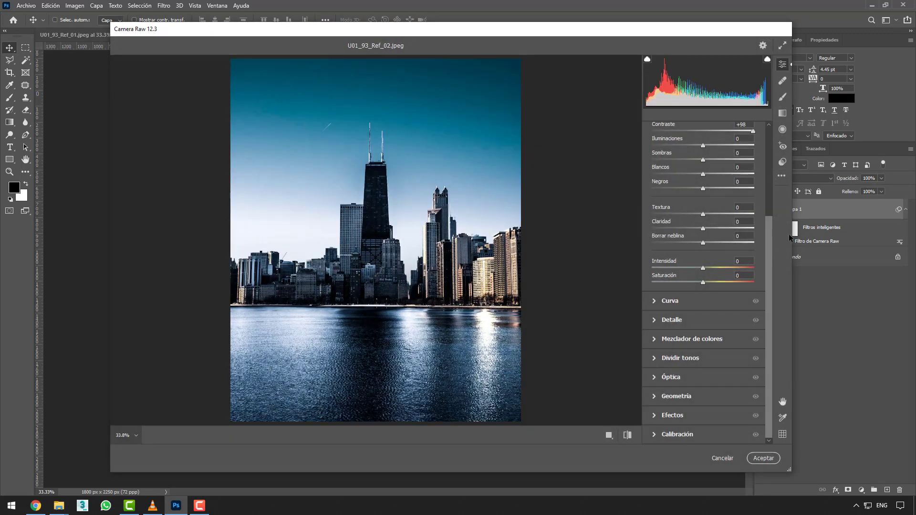
{"action": "left_click_drag", "start_coordinate": [774, 241], "coordinate": [771, 167]}
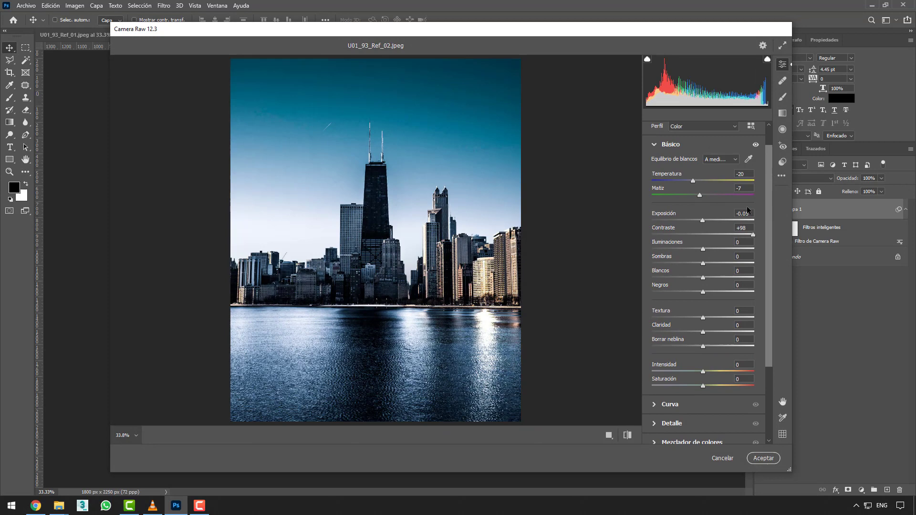
{"action": "left_click", "coordinate": [703, 233]}
{"action": "left_click", "coordinate": [702, 234]}
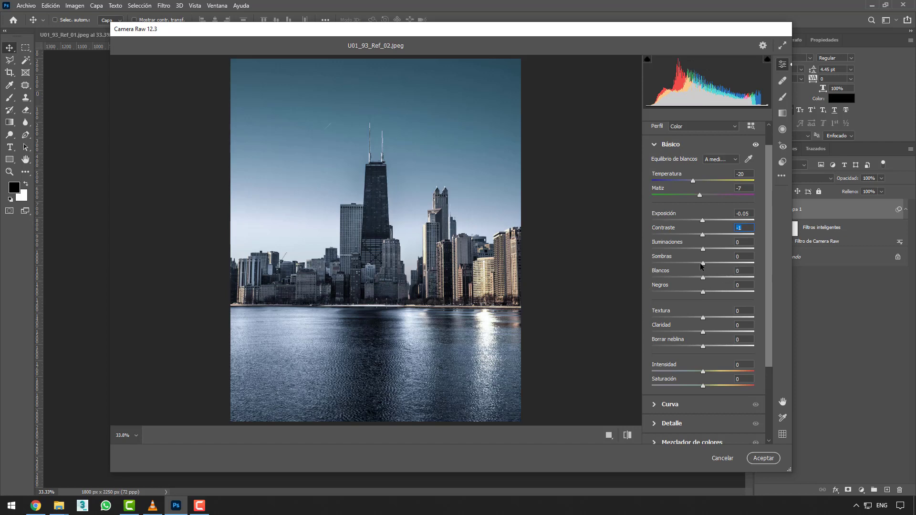
{"action": "left_click_drag", "start_coordinate": [702, 262], "coordinate": [770, 270]}
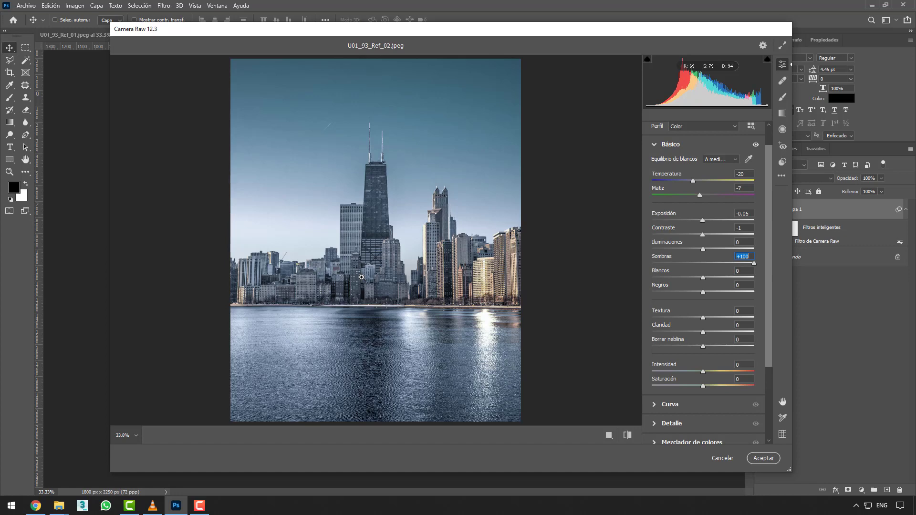
{"action": "left_click", "coordinate": [702, 263]}
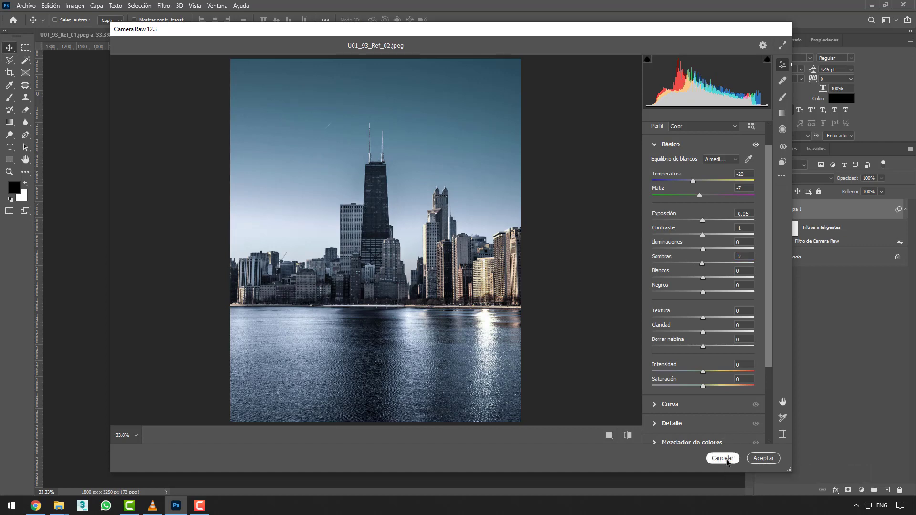
{"action": "left_click", "coordinate": [722, 458]}
- Reopen the Camera Raw filter of Capa 1 in U01_93_Ref_03 and raise Textura to +100
{"action": "left_click", "coordinate": [371, 39]}
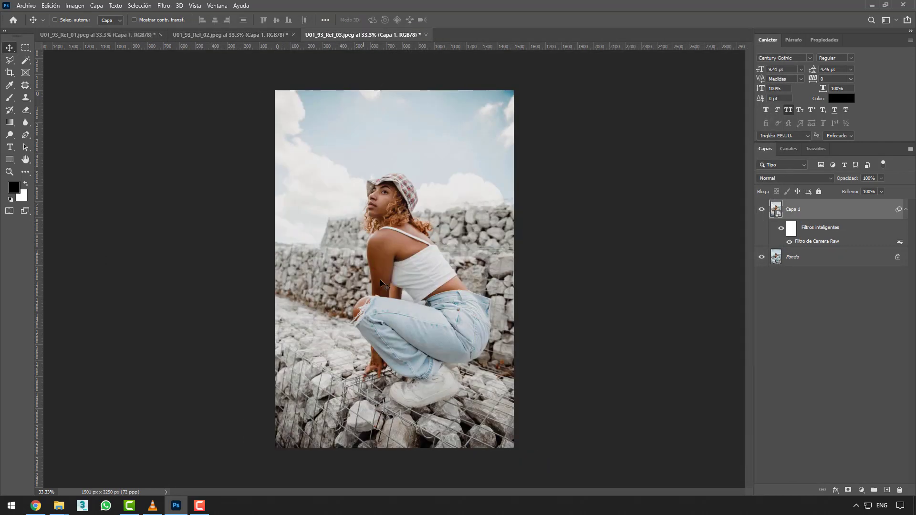
{"action": "scroll", "coordinate": [386, 173], "scroll_direction": "up", "scroll_amount": 5}
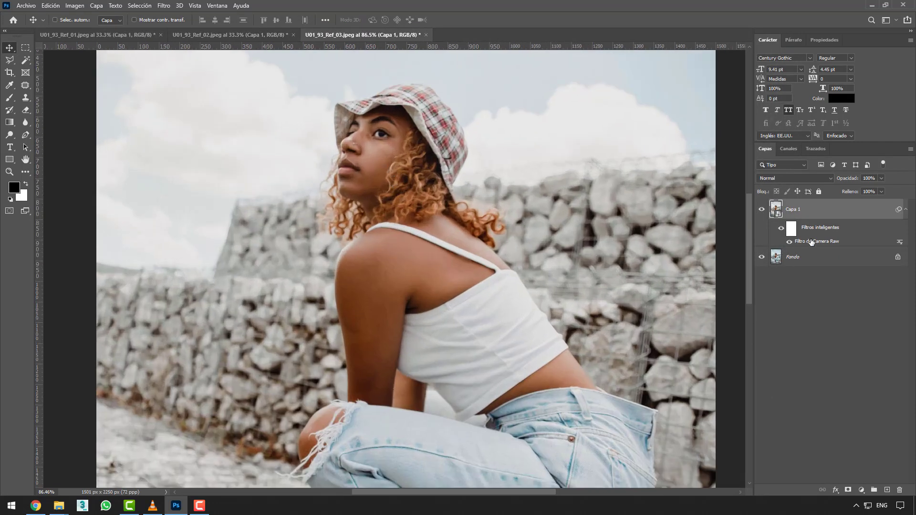
{"action": "double_click", "coordinate": [791, 238]}
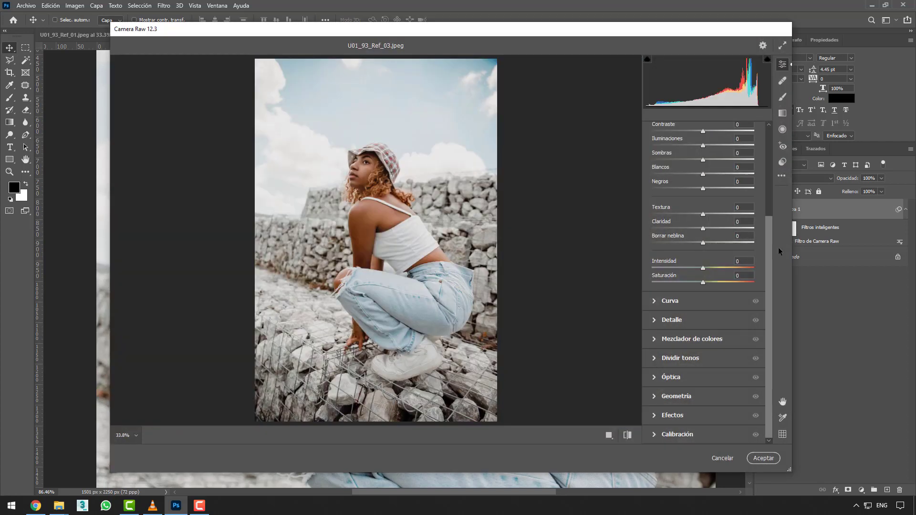
{"action": "left_click_drag", "start_coordinate": [708, 213], "coordinate": [760, 214]}
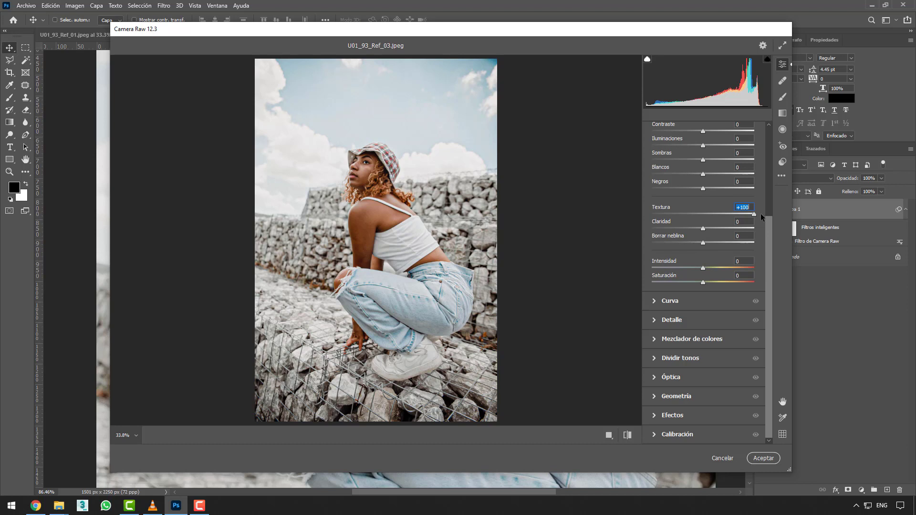
{"action": "mouse_move", "coordinate": [753, 212]}
{"action": "left_mouse_down"}
{"action": "mouse_move", "coordinate": [703, 217]}
{"action": "mouse_move", "coordinate": [759, 217]}
{"action": "mouse_move", "coordinate": [701, 217]}
{"action": "mouse_move", "coordinate": [758, 214]}
{"action": "left_mouse_up"}
- Inspect the jeans, sneaker and rocks up close, and bring Textura down to -3
{"action": "scroll", "coordinate": [463, 354], "scroll_direction": "up", "scroll_amount": 5}
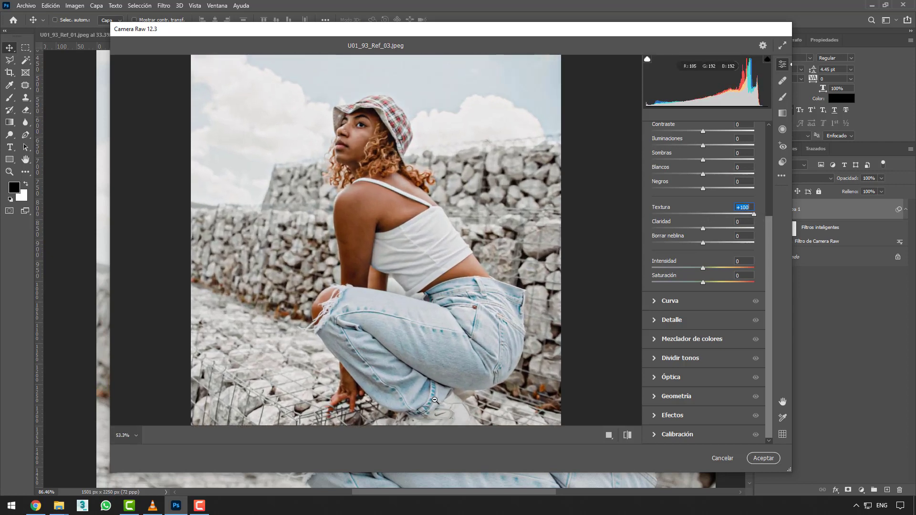
{"action": "left_click_drag", "start_coordinate": [445, 371], "coordinate": [467, 95]}
{"action": "scroll", "coordinate": [491, 343], "scroll_direction": "up", "scroll_amount": 2}
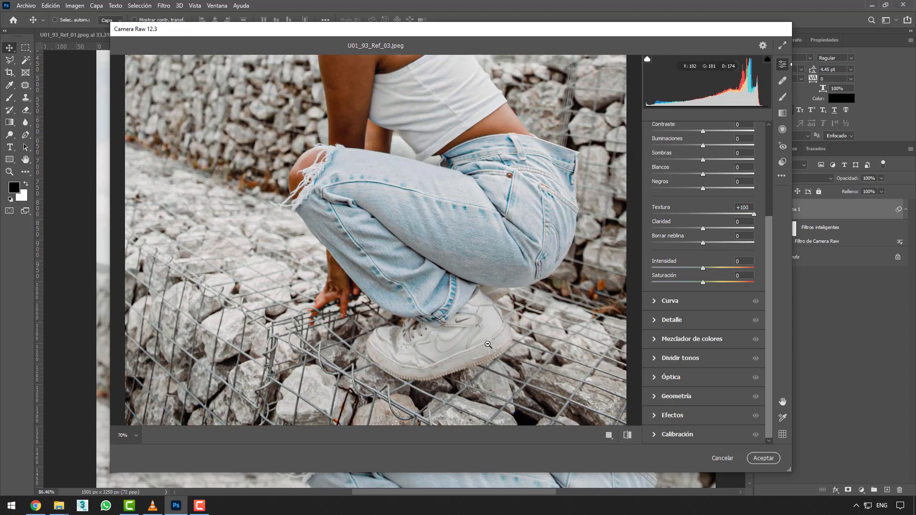
{"action": "left_click_drag", "start_coordinate": [485, 347], "coordinate": [446, 130]}
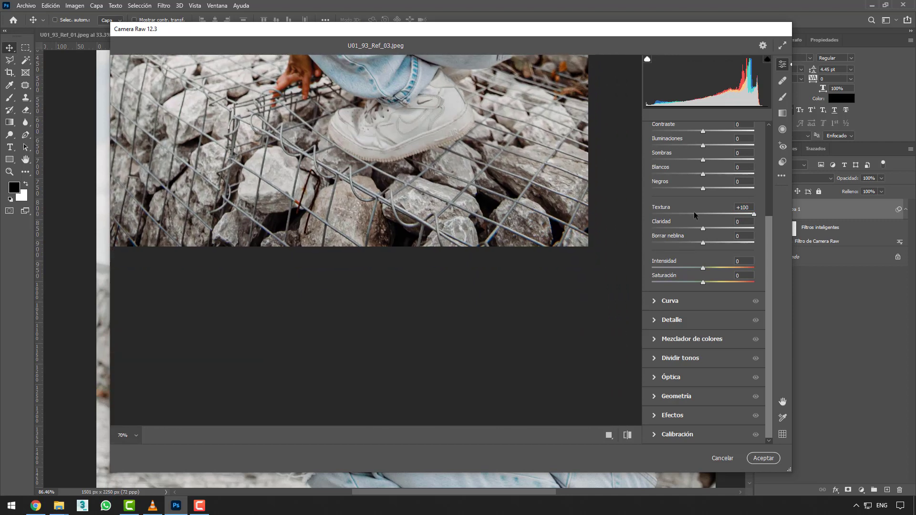
{"action": "left_click_drag", "start_coordinate": [695, 215], "coordinate": [773, 211]}
{"action": "left_click", "coordinate": [701, 215]}
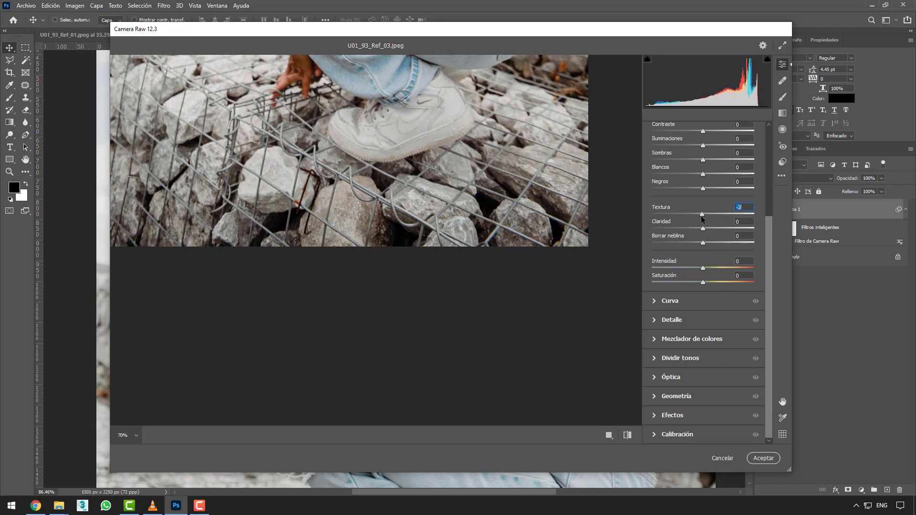
{"action": "scroll", "coordinate": [421, 220], "scroll_direction": "down", "scroll_amount": 6}
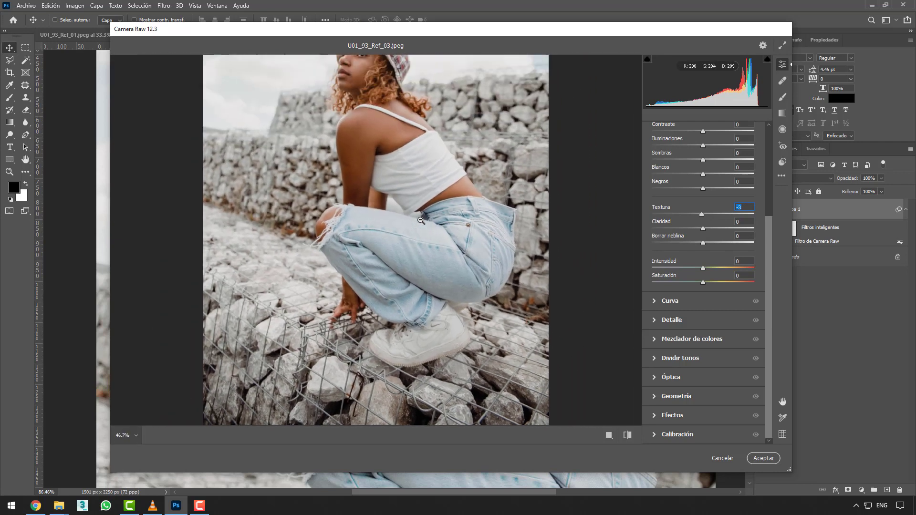
{"action": "scroll", "coordinate": [421, 220], "scroll_direction": "down", "scroll_amount": 1}
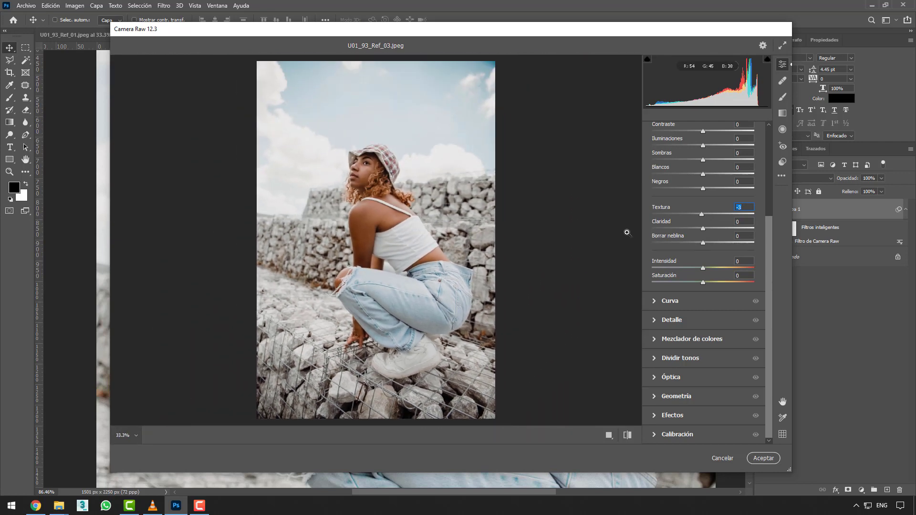
- Set Textura to -5, Sombras to +62 and Claridad to +48, and apply the Camera Raw filter
{"action": "mouse_move", "coordinate": [703, 229]}
{"action": "left_mouse_down"}
{"action": "mouse_move", "coordinate": [767, 228]}
{"action": "mouse_move", "coordinate": [685, 225]}
{"action": "mouse_move", "coordinate": [762, 225]}
{"action": "mouse_move", "coordinate": [705, 231]}
{"action": "left_mouse_up"}
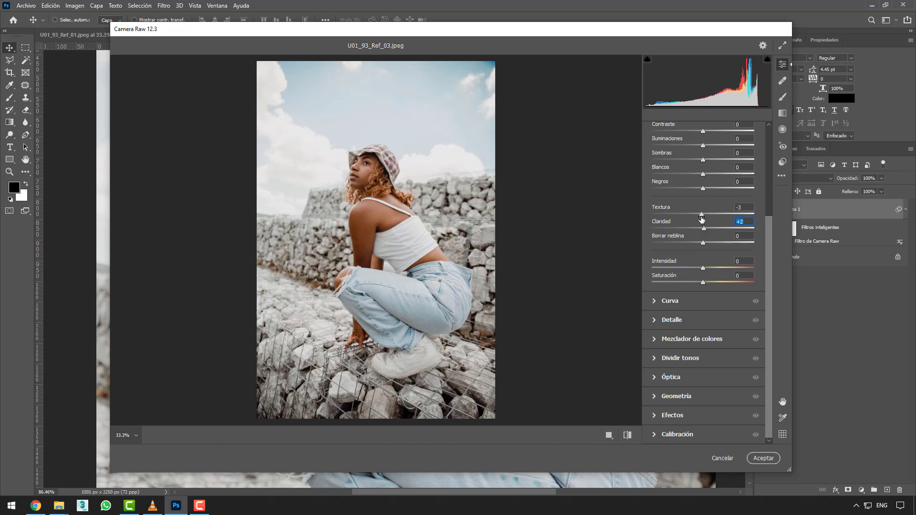
{"action": "left_click_drag", "start_coordinate": [701, 214], "coordinate": [734, 225]}
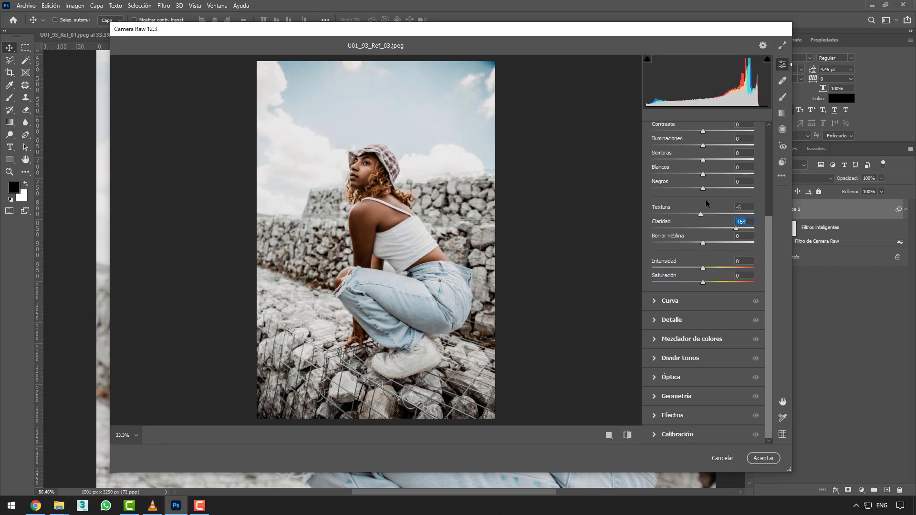
{"action": "left_click_drag", "start_coordinate": [703, 159], "coordinate": [734, 160]}
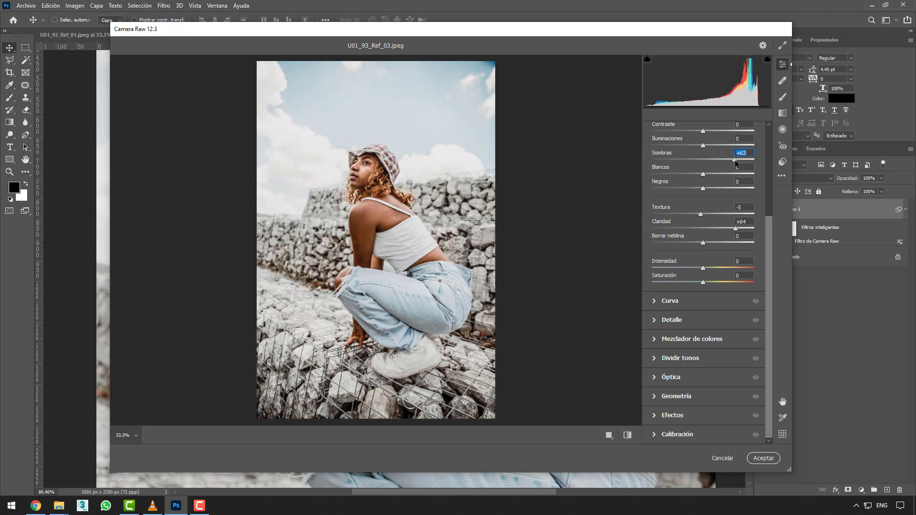
{"action": "left_click", "coordinate": [701, 228]}
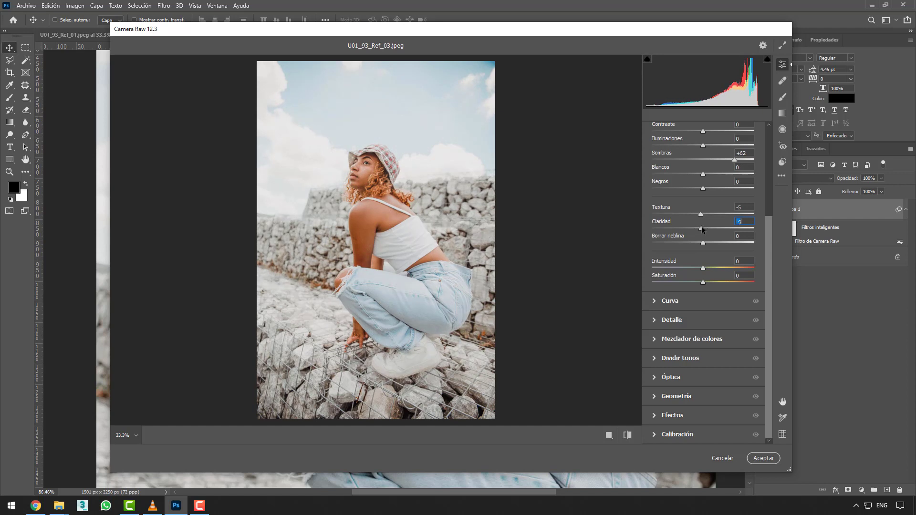
{"action": "left_click_drag", "start_coordinate": [702, 229], "coordinate": [728, 229]}
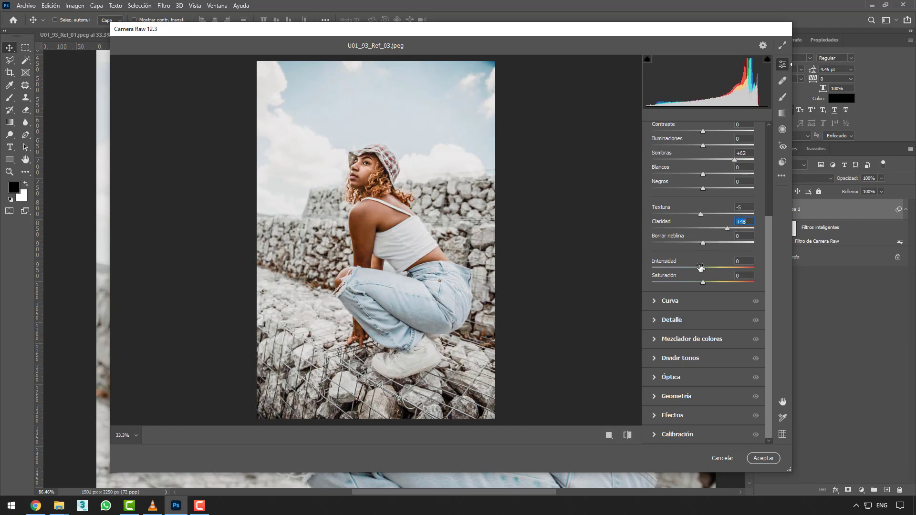
{"action": "left_click", "coordinate": [770, 466]}
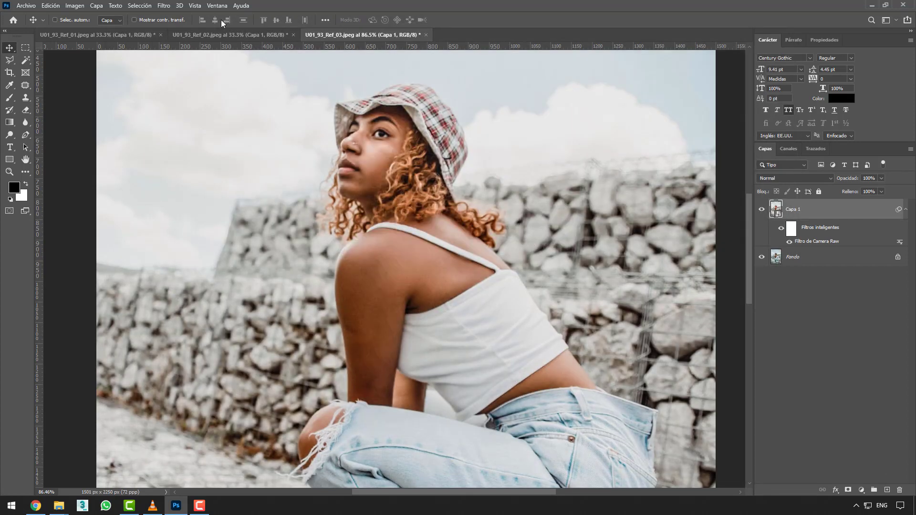
- Reopen the Camera Raw filter of Capa 1 in U01_93_Ref_01 and lower Intensidad to -100
{"action": "left_click", "coordinate": [138, 35]}
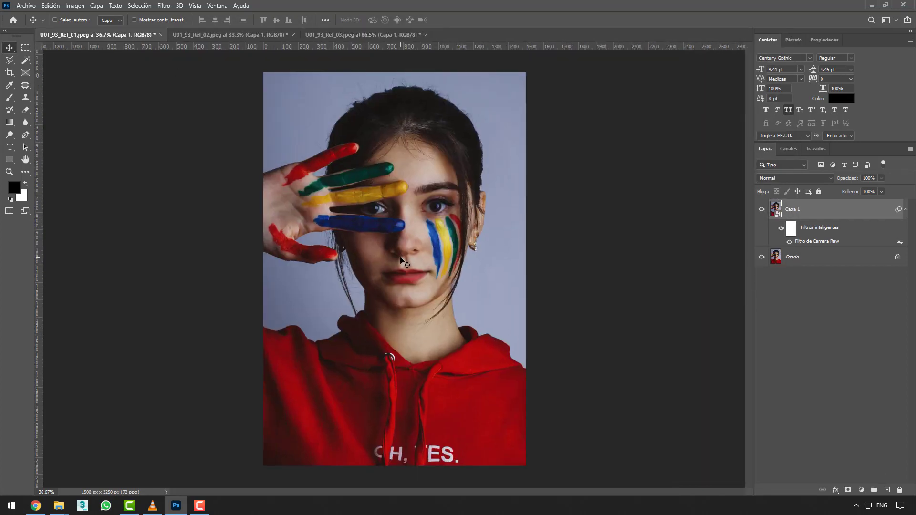
{"action": "double_click", "coordinate": [797, 242]}
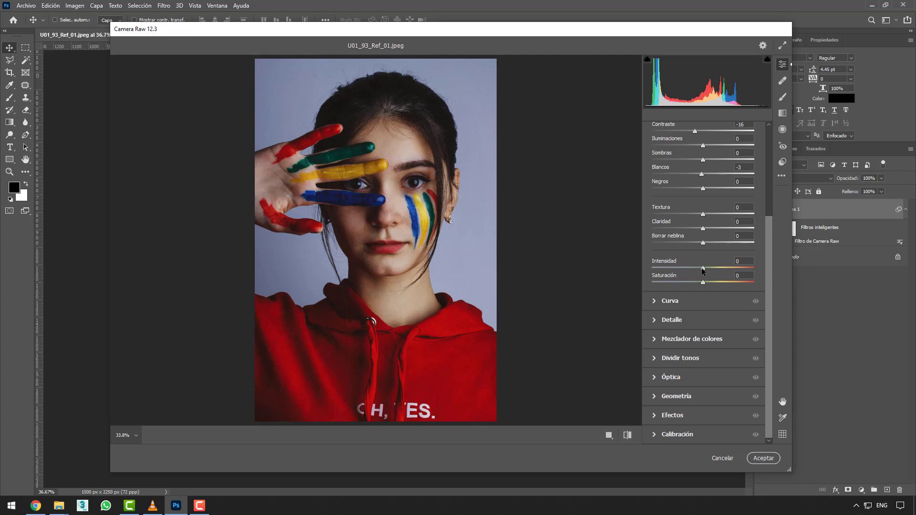
{"action": "left_click_drag", "start_coordinate": [701, 268], "coordinate": [613, 263]}
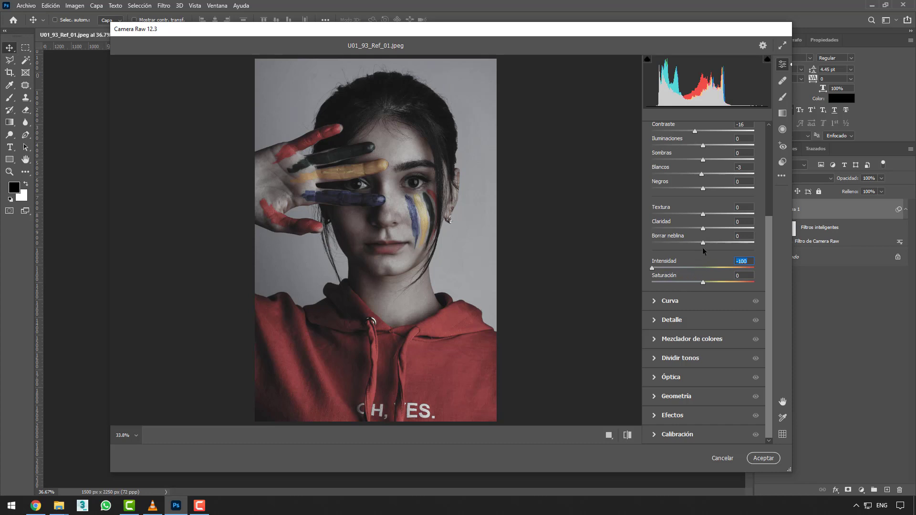
{"action": "left_click_drag", "start_coordinate": [765, 246], "coordinate": [771, 215]}
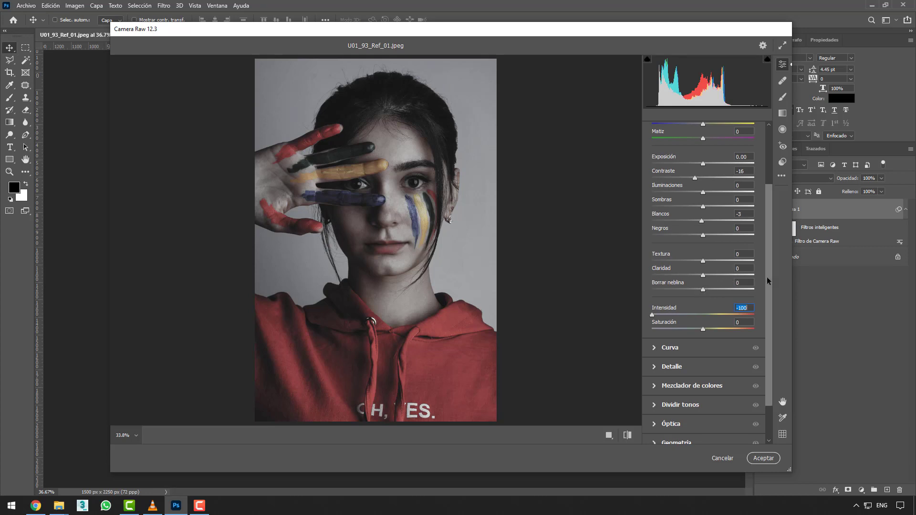
{"action": "left_click_drag", "start_coordinate": [766, 277], "coordinate": [766, 310]}
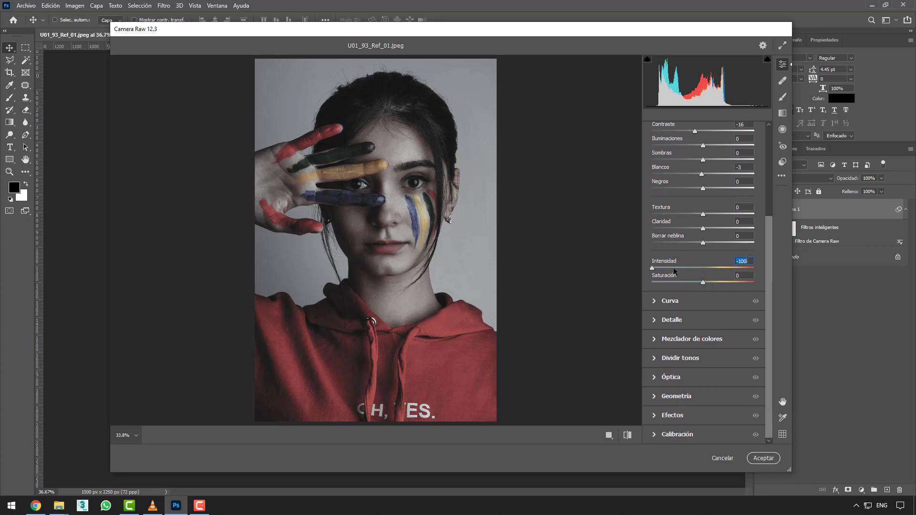
- Raise Intensidad from its minimum and reset both Intensidad and Saturación to 0 in the Camera Raw filter
{"action": "left_click_drag", "start_coordinate": [652, 268], "coordinate": [706, 271]}
{"action": "left_click", "coordinate": [702, 268]}
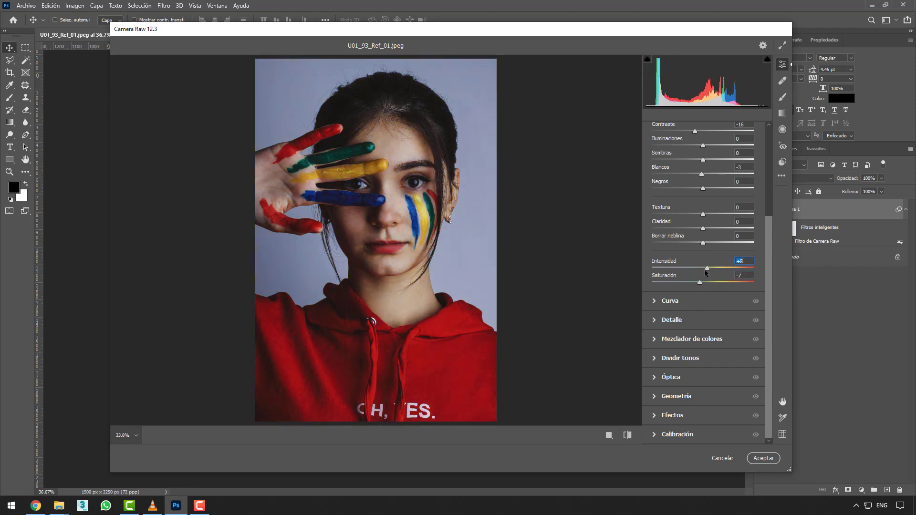
{"action": "double_click", "coordinate": [706, 269]}
{"action": "double_click", "coordinate": [699, 283]}
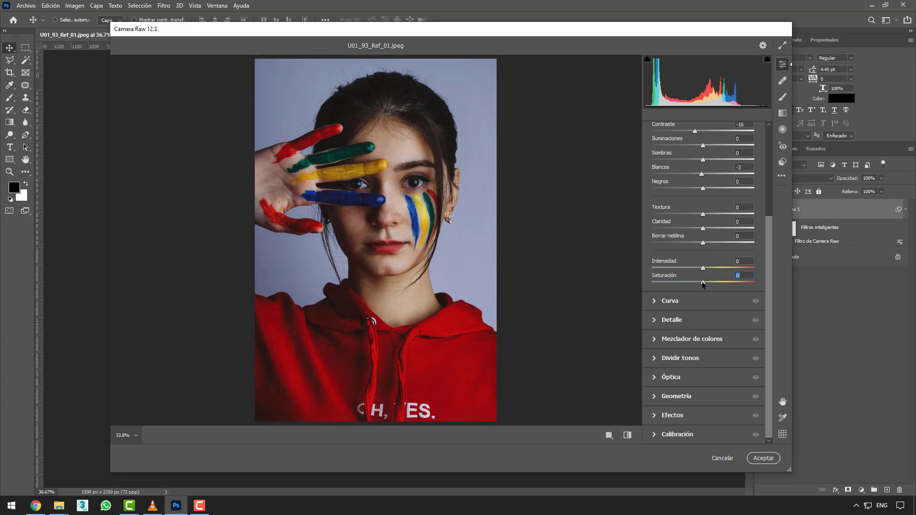
- Test Borrar neblina at -100, bring it back to -1, and apply the Camera Raw filter
{"action": "left_click_drag", "start_coordinate": [702, 243], "coordinate": [636, 245]}
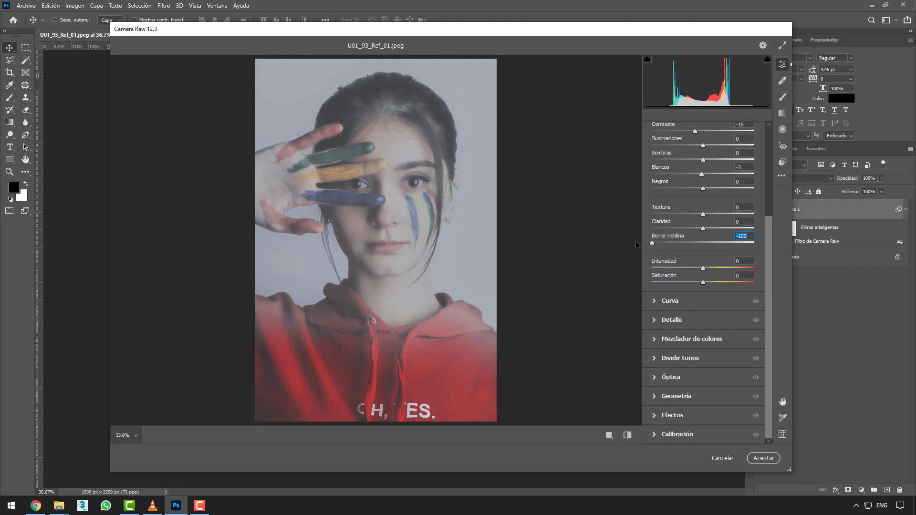
{"action": "left_click_drag", "start_coordinate": [649, 241], "coordinate": [702, 245]}
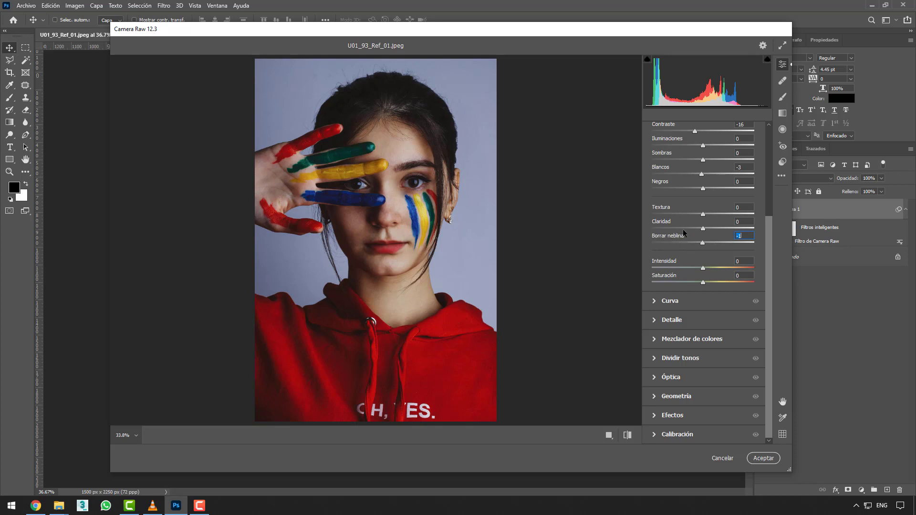
{"action": "left_click_drag", "start_coordinate": [769, 225], "coordinate": [769, 155]}
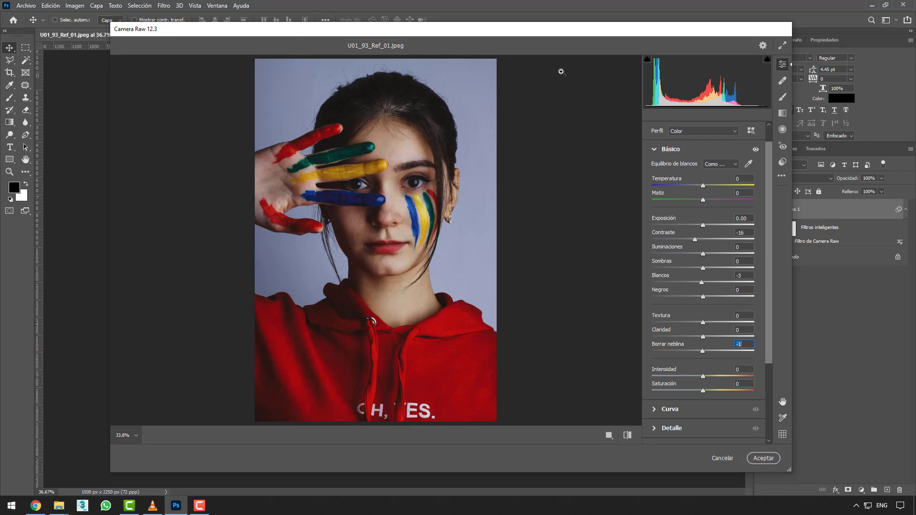
{"action": "left_click", "coordinate": [763, 459]}
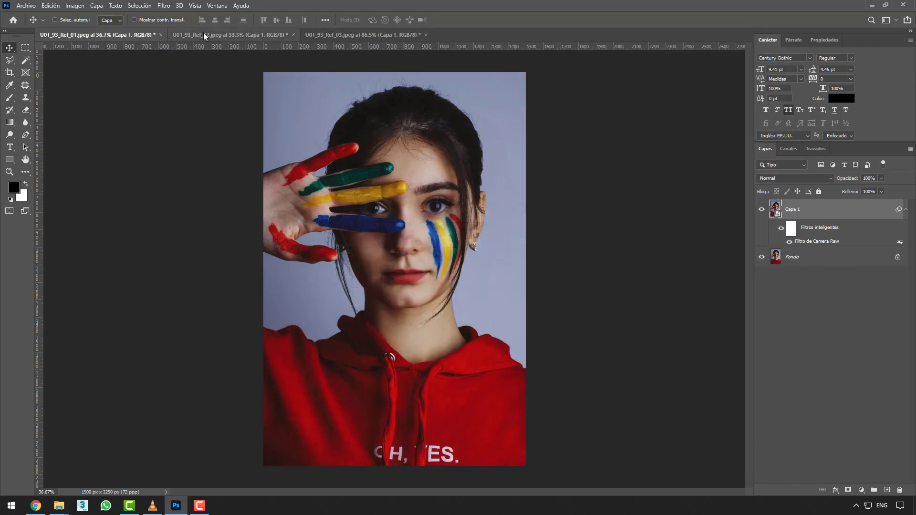
{"action": "left_click", "coordinate": [74, 6]}
{"action": "mouse_move", "coordinate": [101, 33]}
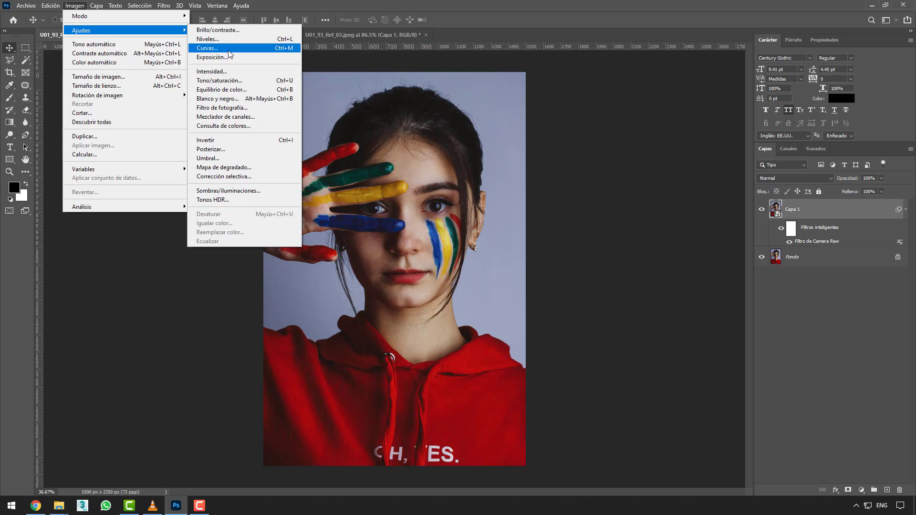
- Reopen the Camera Raw filter of Capa 1 and raise the parametric Curva's Sombras to +61 and Claros to +20
{"action": "left_click", "coordinate": [810, 241]}
{"action": "double_click", "coordinate": [810, 241]}
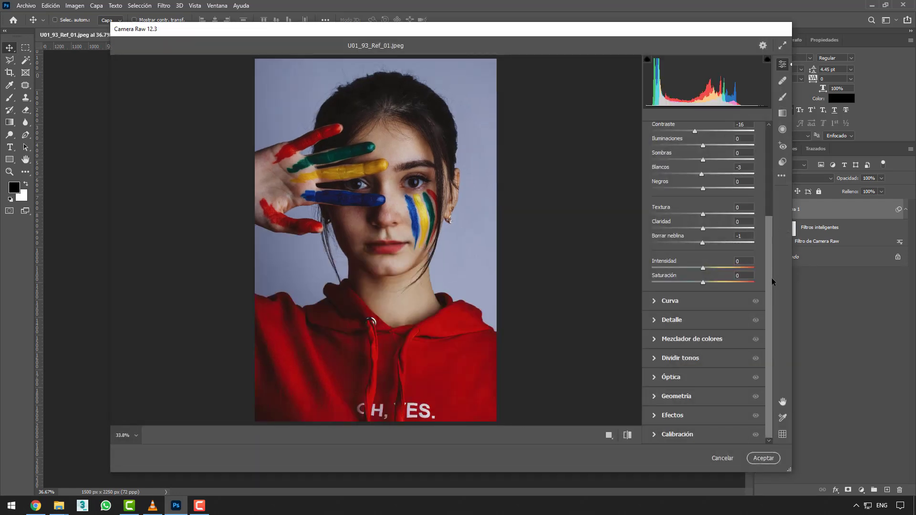
{"action": "left_click_drag", "start_coordinate": [771, 277], "coordinate": [771, 196]}
{"action": "left_click", "coordinate": [653, 169]}
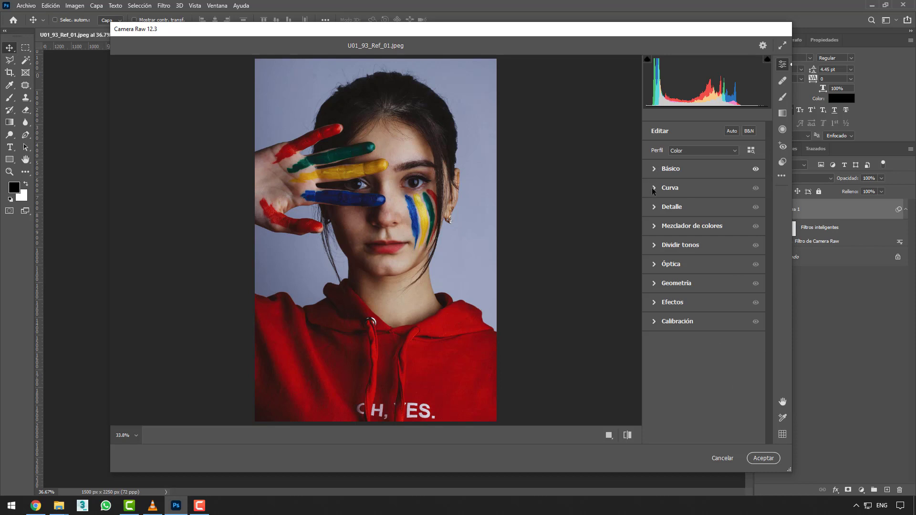
{"action": "left_click", "coordinate": [653, 188]}
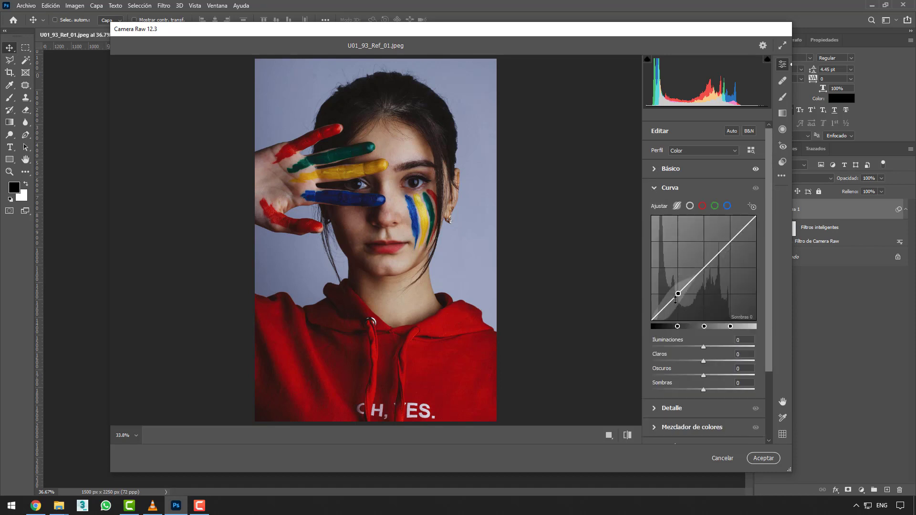
{"action": "left_click_drag", "start_coordinate": [675, 299], "coordinate": [677, 290]}
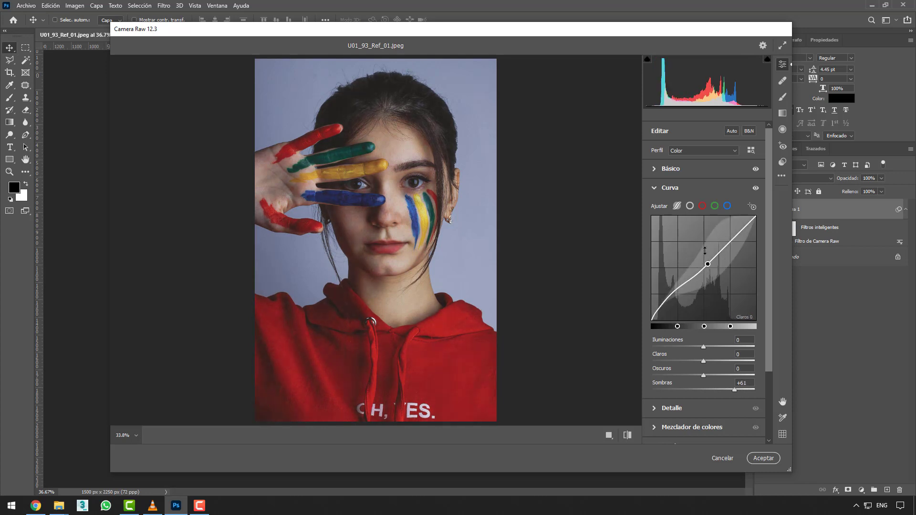
{"action": "left_click_drag", "start_coordinate": [704, 250], "coordinate": [709, 251]}
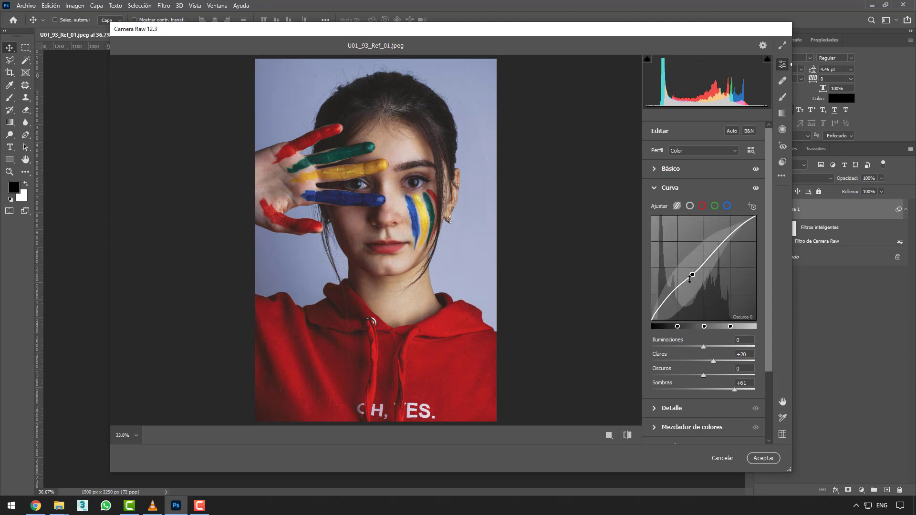
- Go through the red, green and blue channel curves, bending the blue curve to input 100 and output 114
{"action": "left_click", "coordinate": [702, 206]}
{"action": "left_click_drag", "start_coordinate": [682, 289], "coordinate": [692, 273]}
{"action": "left_click", "coordinate": [714, 206]}
{"action": "left_click", "coordinate": [727, 206]}
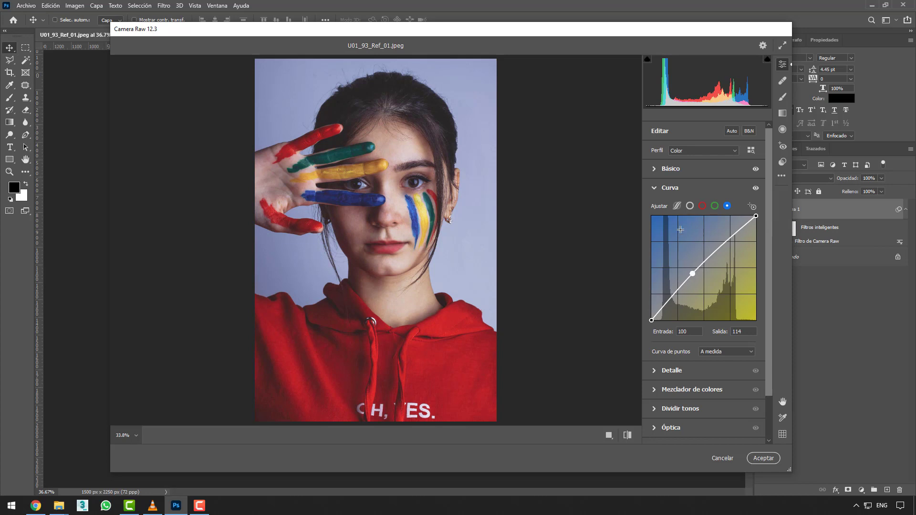
{"action": "left_click", "coordinate": [655, 189]}
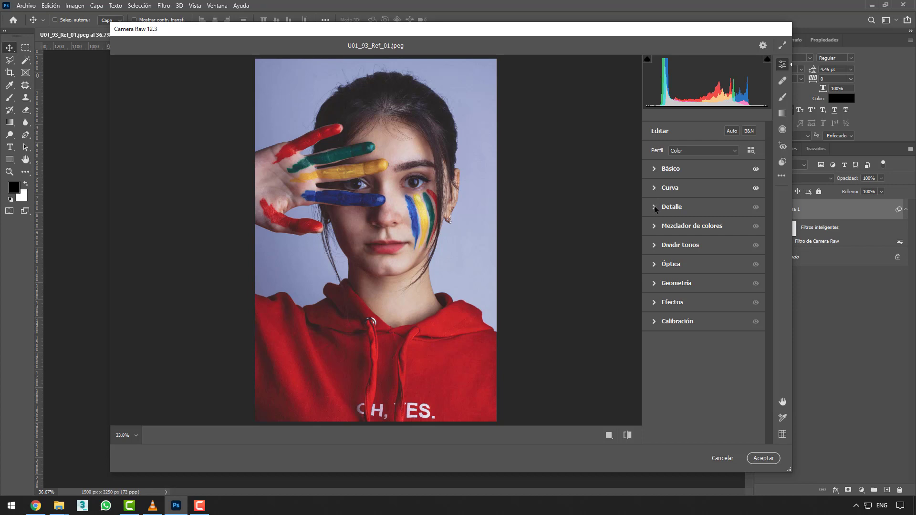
- Try Enfoque at 150 in the Detalle settings on a close-up of the face, and return it to 0
{"action": "left_click", "coordinate": [654, 207]}
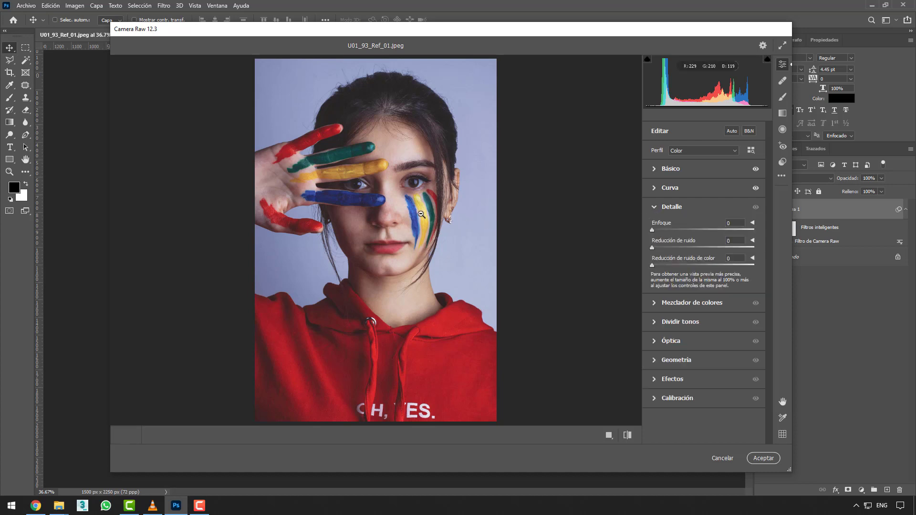
{"action": "scroll", "coordinate": [405, 223], "scroll_direction": "up", "scroll_amount": 6}
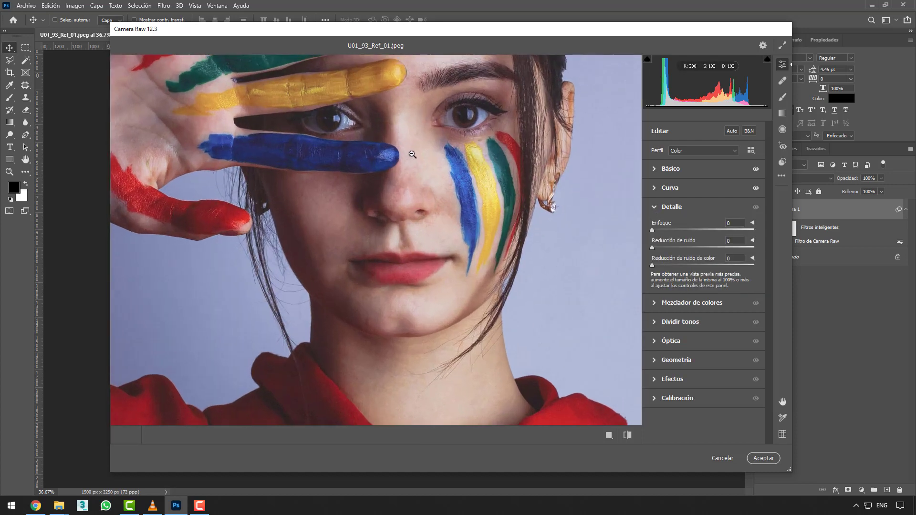
{"action": "scroll", "coordinate": [412, 155], "scroll_direction": "up", "scroll_amount": 4}
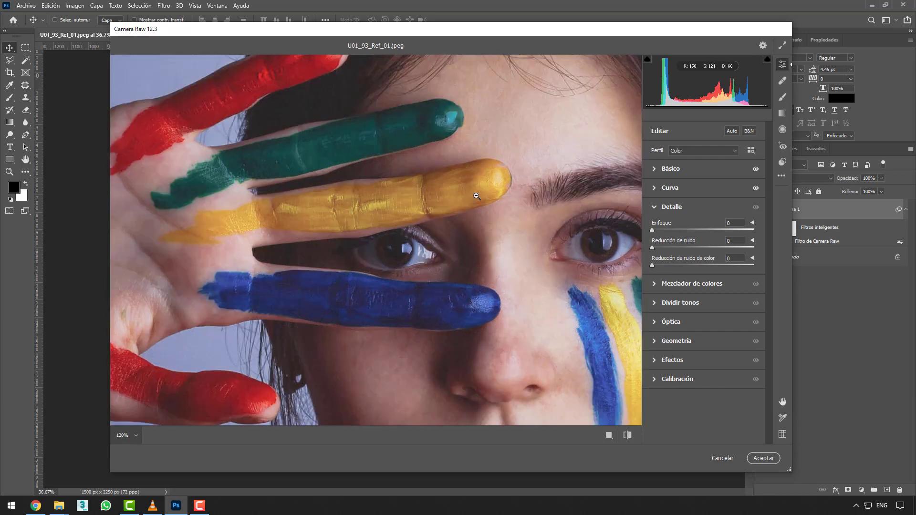
{"action": "scroll", "coordinate": [477, 196], "scroll_direction": "up", "scroll_amount": 1}
{"action": "left_click_drag", "start_coordinate": [504, 215], "coordinate": [374, 102]}
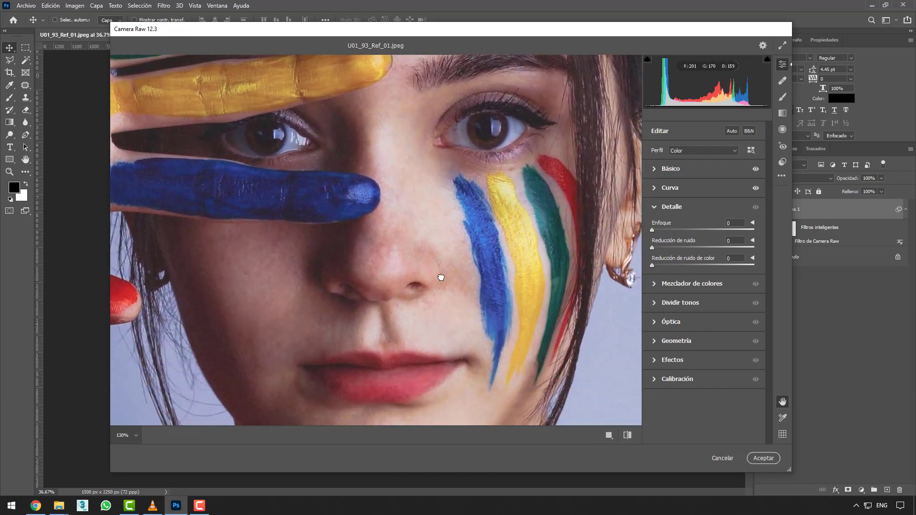
{"action": "left_click_drag", "start_coordinate": [440, 277], "coordinate": [447, 244]}
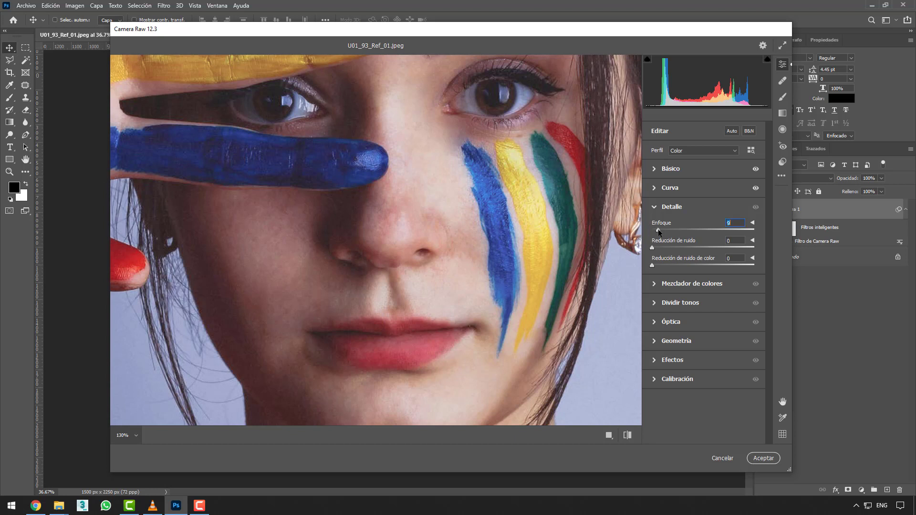
{"action": "left_click_drag", "start_coordinate": [657, 228], "coordinate": [723, 231]}
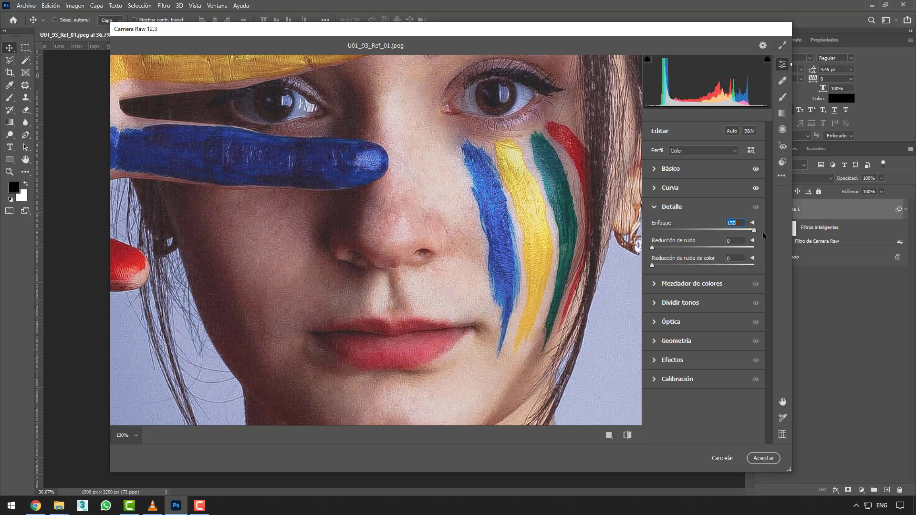
{"action": "left_click_drag", "start_coordinate": [753, 229], "coordinate": [651, 230]}
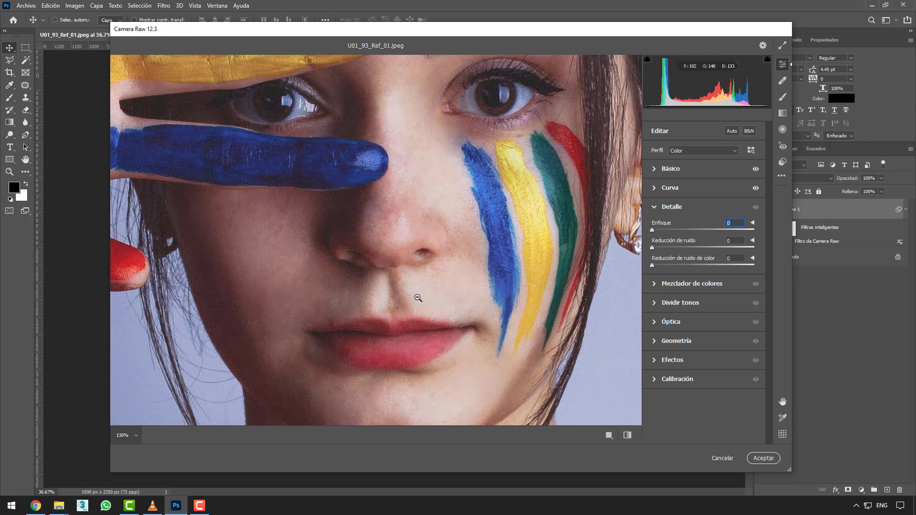
- Raise Reducción de ruido to 100, lower it again, and try out Reducción de ruido de color
{"action": "left_click_drag", "start_coordinate": [660, 245], "coordinate": [694, 247]}
{"action": "left_click_drag", "start_coordinate": [694, 248], "coordinate": [702, 248]}
{"action": "left_click", "coordinate": [423, 176], "text": "alt"}
{"action": "left_click", "coordinate": [424, 177], "text": "alt"}
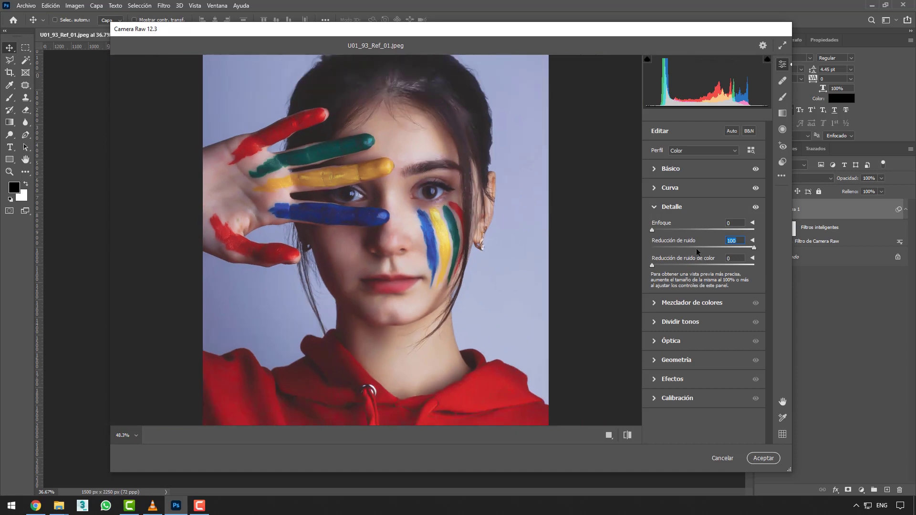
{"action": "left_click_drag", "start_coordinate": [693, 248], "coordinate": [661, 250]}
{"action": "mouse_move", "coordinate": [674, 265]}
{"action": "left_mouse_down"}
{"action": "mouse_move", "coordinate": [720, 263]}
{"action": "mouse_move", "coordinate": [688, 265]}
{"action": "left_mouse_up"}
{"action": "left_click", "coordinate": [655, 210]}
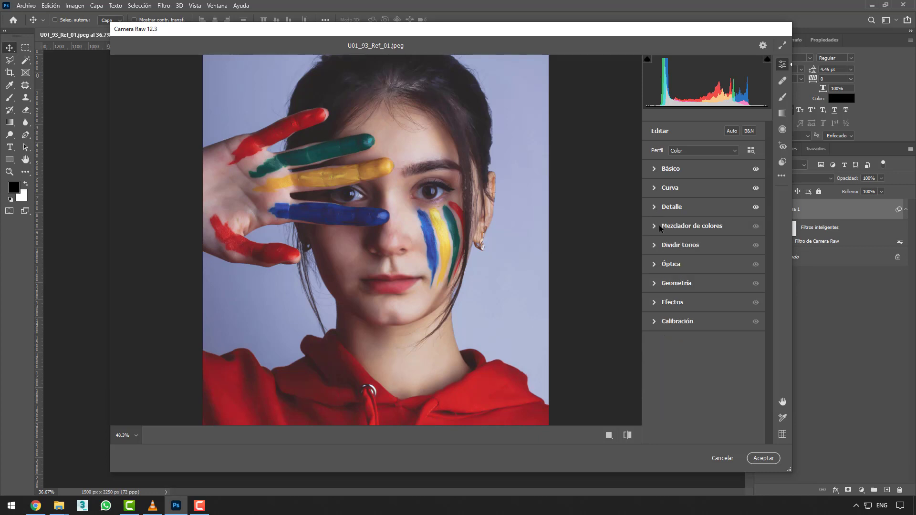
- In the Mezclador de colores, test the Rojos hue and set the Azules hue to +3
{"action": "left_click", "coordinate": [655, 227]}
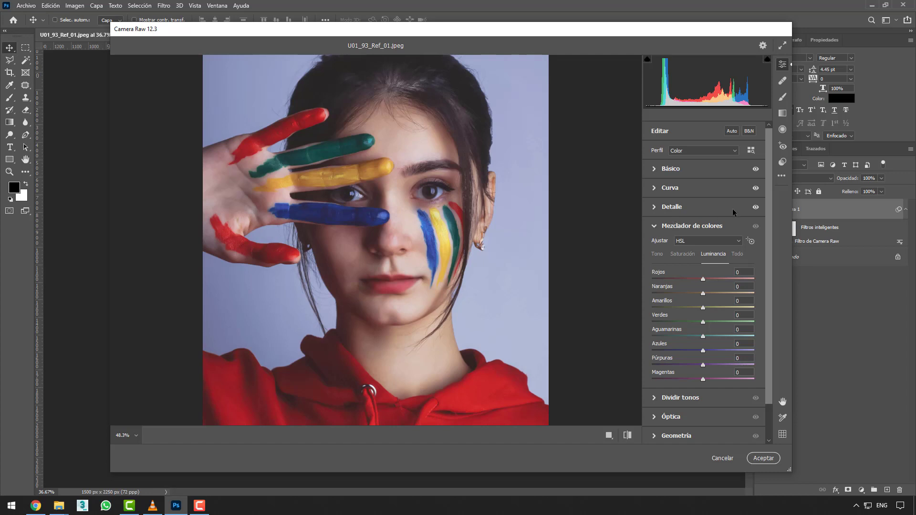
{"action": "left_click_drag", "start_coordinate": [768, 225], "coordinate": [769, 261]}
{"action": "scroll", "coordinate": [463, 208], "scroll_direction": "down", "scroll_amount": 5}
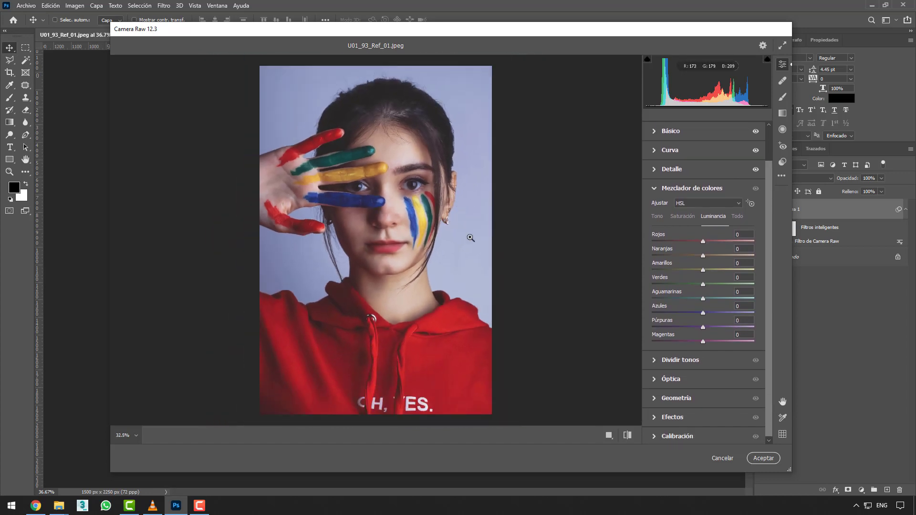
{"action": "left_click", "coordinate": [659, 219]}
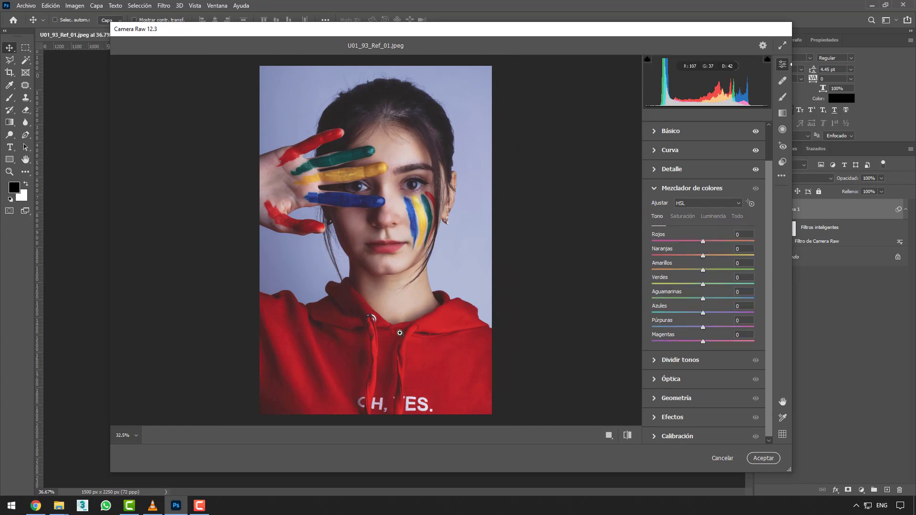
{"action": "left_click_drag", "start_coordinate": [703, 242], "coordinate": [701, 223]}
{"action": "mouse_move", "coordinate": [702, 313]}
{"action": "left_mouse_down"}
{"action": "mouse_move", "coordinate": [652, 310]}
{"action": "mouse_move", "coordinate": [759, 305]}
{"action": "mouse_move", "coordinate": [703, 311]}
{"action": "left_mouse_up"}
- Set Rojos to -4 for Saturación and to -3 for Luminancia in the Mezclador de colores
{"action": "left_click", "coordinate": [684, 216]}
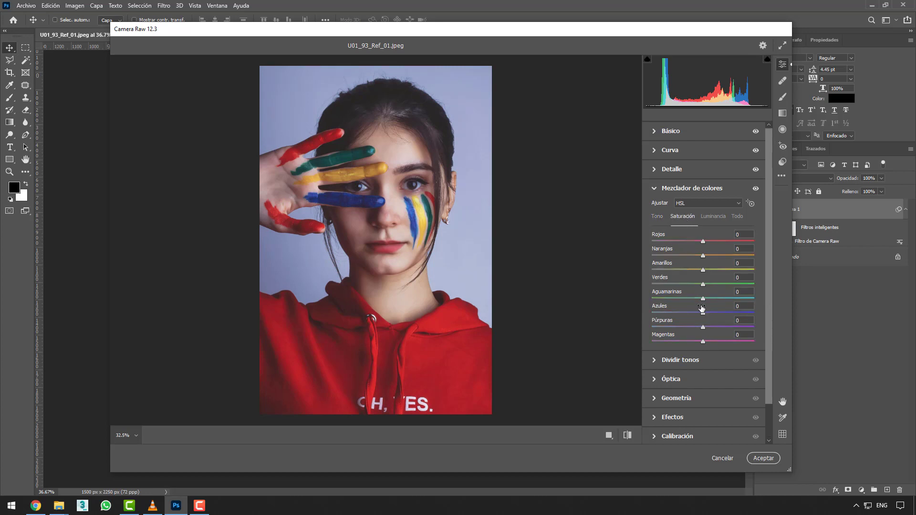
{"action": "mouse_move", "coordinate": [702, 242]}
{"action": "left_mouse_down"}
{"action": "mouse_move", "coordinate": [623, 232]}
{"action": "mouse_move", "coordinate": [728, 241]}
{"action": "mouse_move", "coordinate": [701, 247]}
{"action": "mouse_move", "coordinate": [705, 241]}
{"action": "mouse_move", "coordinate": [640, 236]}
{"action": "mouse_move", "coordinate": [794, 238]}
{"action": "mouse_move", "coordinate": [701, 242]}
{"action": "left_mouse_up"}
{"action": "left_click", "coordinate": [711, 216]}
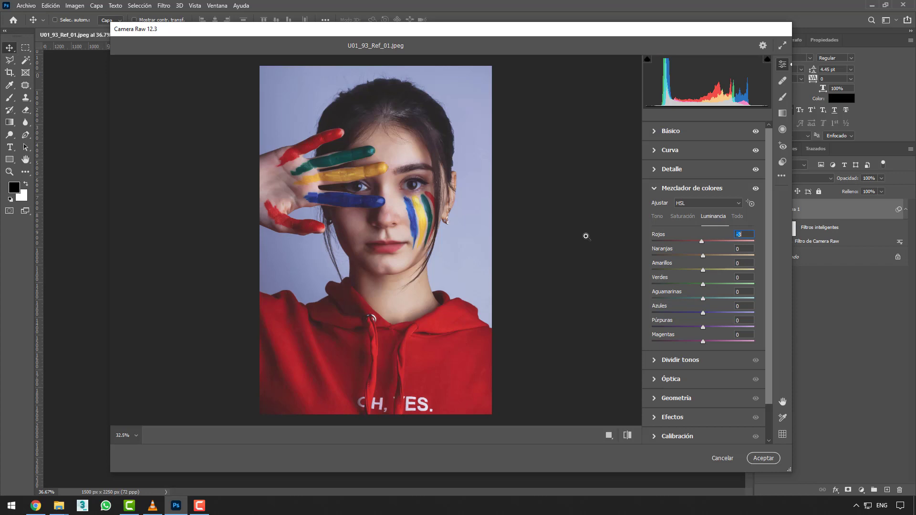
- Review the Mezclador de colores values under Todo, Tono, Saturación and Luminancia, and cancel the Camera Raw changes
{"action": "left_click", "coordinate": [737, 217]}
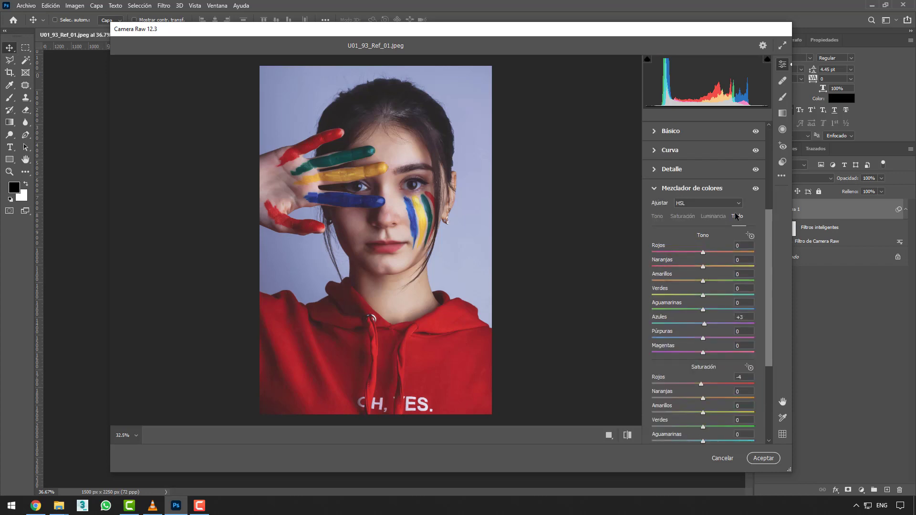
{"action": "left_click", "coordinate": [655, 217]}
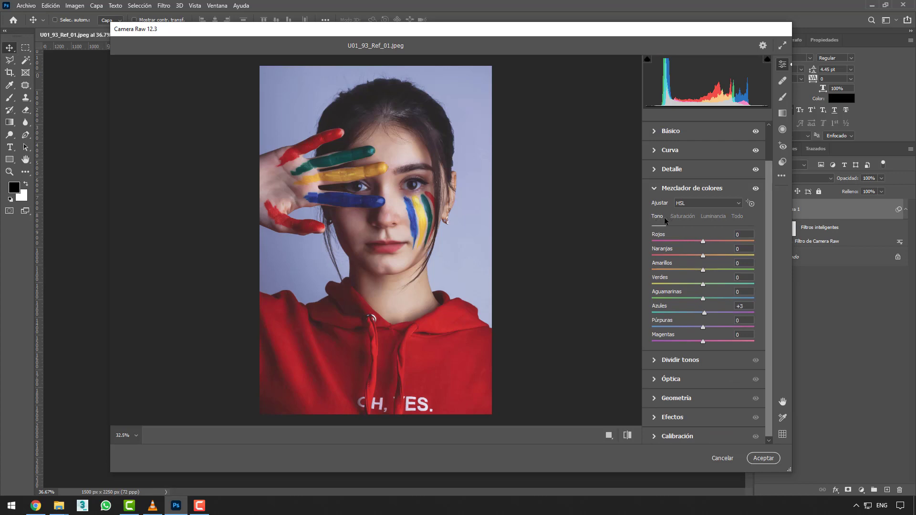
{"action": "left_click", "coordinate": [678, 216]}
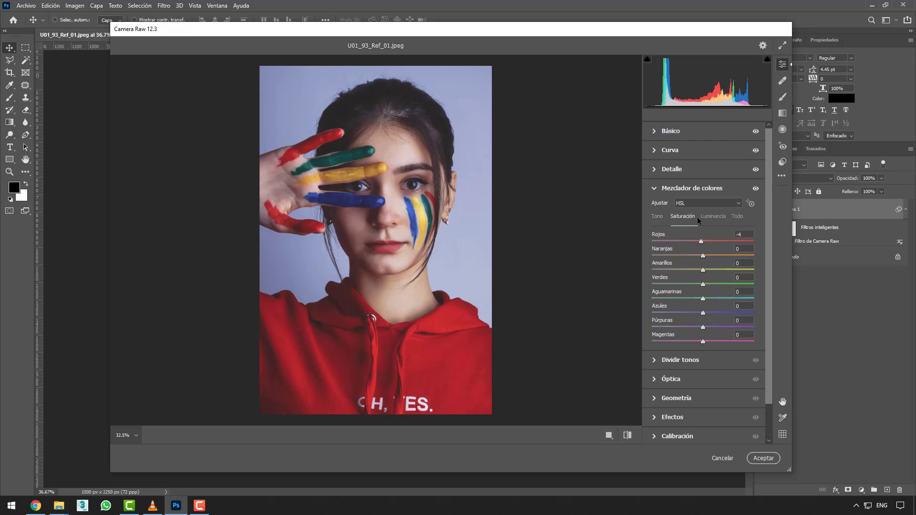
{"action": "left_click", "coordinate": [711, 216]}
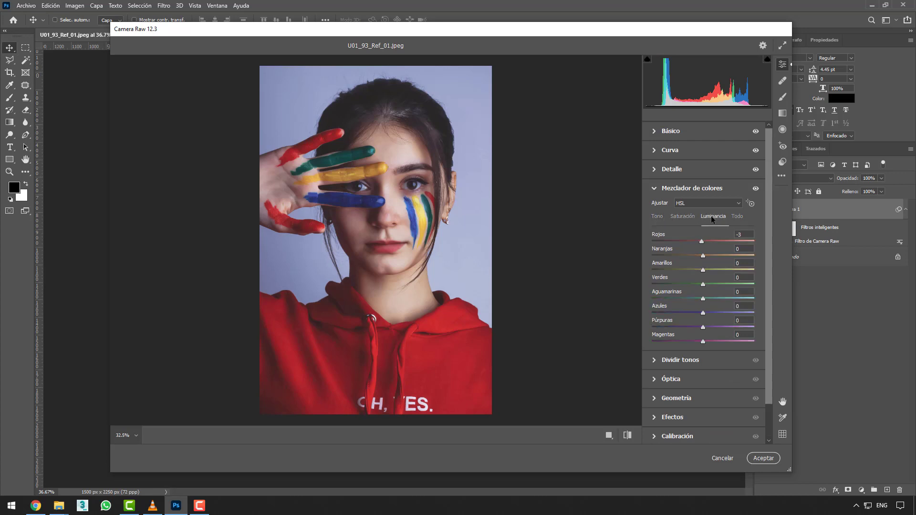
{"action": "left_click", "coordinate": [726, 457]}
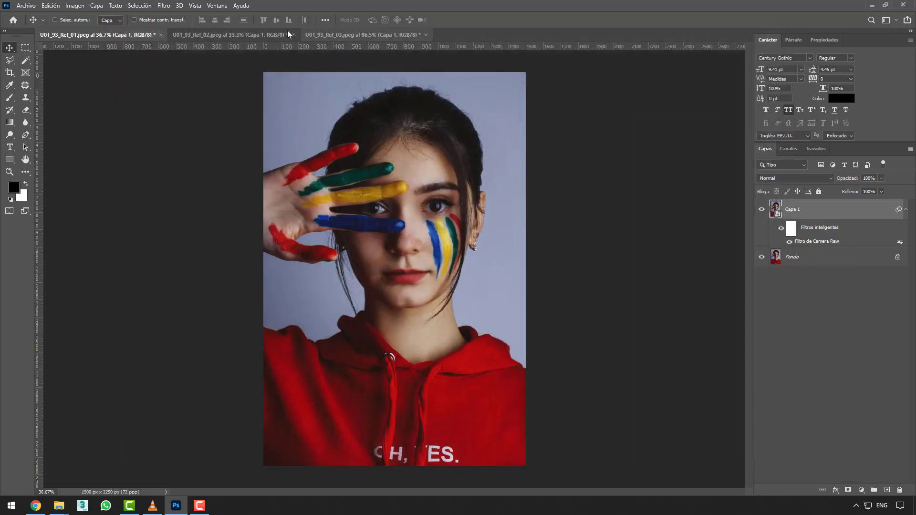
- Switch to the U01_93_Ref_03.jpeg document and bring the whole photo into view
{"action": "left_click", "coordinate": [261, 38]}
{"action": "left_click", "coordinate": [329, 35]}
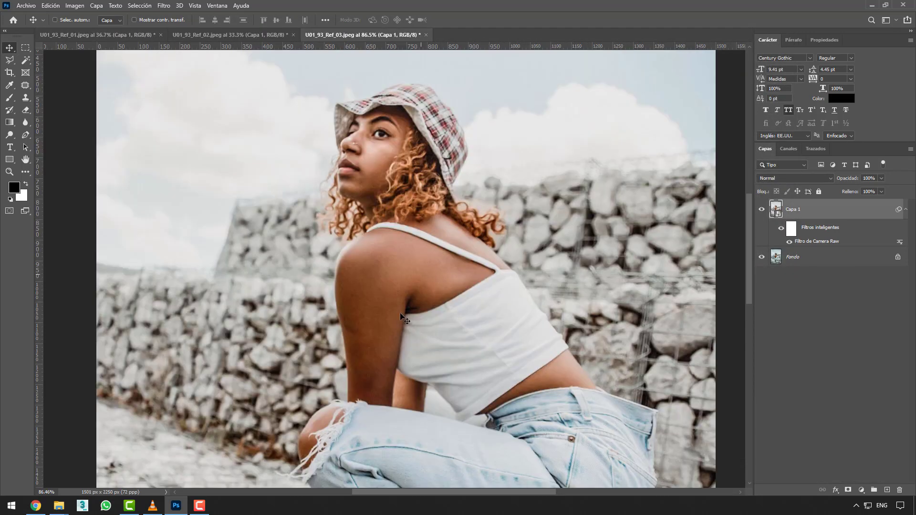
{"action": "scroll", "coordinate": [379, 268], "scroll_direction": "down", "scroll_amount": 5}
{"action": "scroll", "coordinate": [380, 267], "scroll_direction": "down", "scroll_amount": 1}
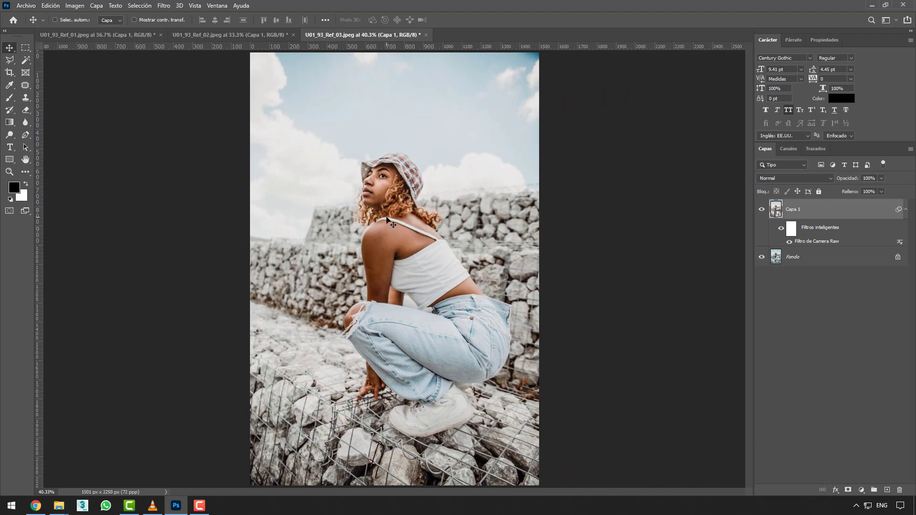
- Reopen the Camera Raw filter on Capa 1, adjust the Naranjas hue and set the Naranjas Saturación to +36
{"action": "double_click", "coordinate": [810, 245]}
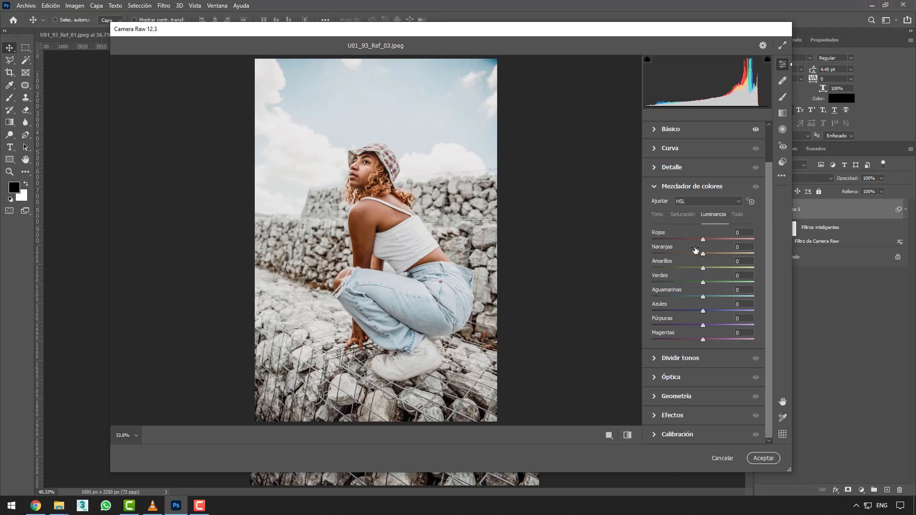
{"action": "left_click", "coordinate": [657, 214]}
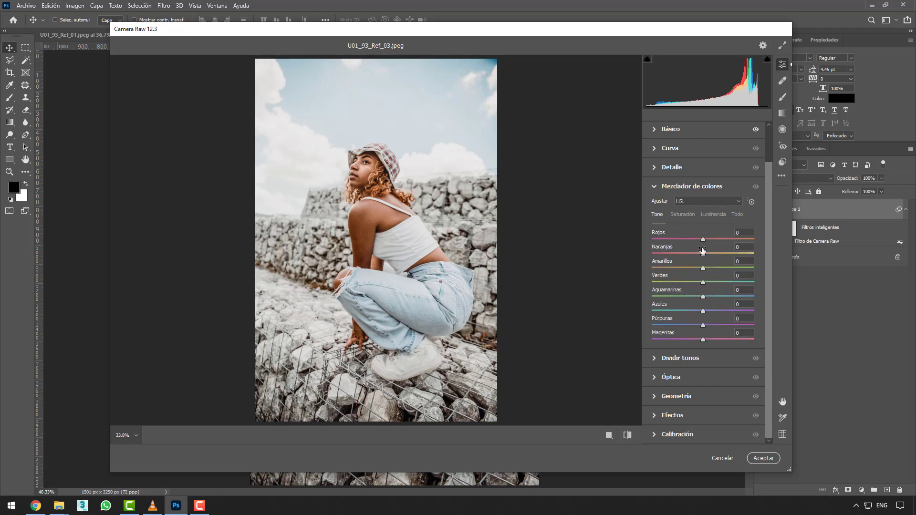
{"action": "mouse_move", "coordinate": [703, 254]}
{"action": "left_mouse_down"}
{"action": "mouse_move", "coordinate": [651, 254]}
{"action": "mouse_move", "coordinate": [714, 250]}
{"action": "left_mouse_up"}
{"action": "left_click", "coordinate": [683, 215]}
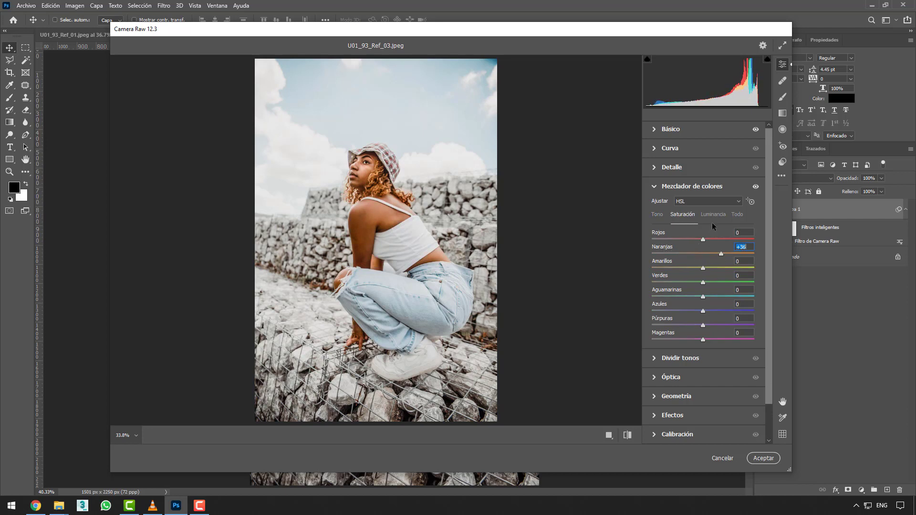
- Set the Naranjas Luminancia to +26 in the Mezclador de colores and accept the Camera Raw changes
{"action": "left_click", "coordinate": [712, 217]}
{"action": "left_click_drag", "start_coordinate": [706, 254], "coordinate": [716, 255]}
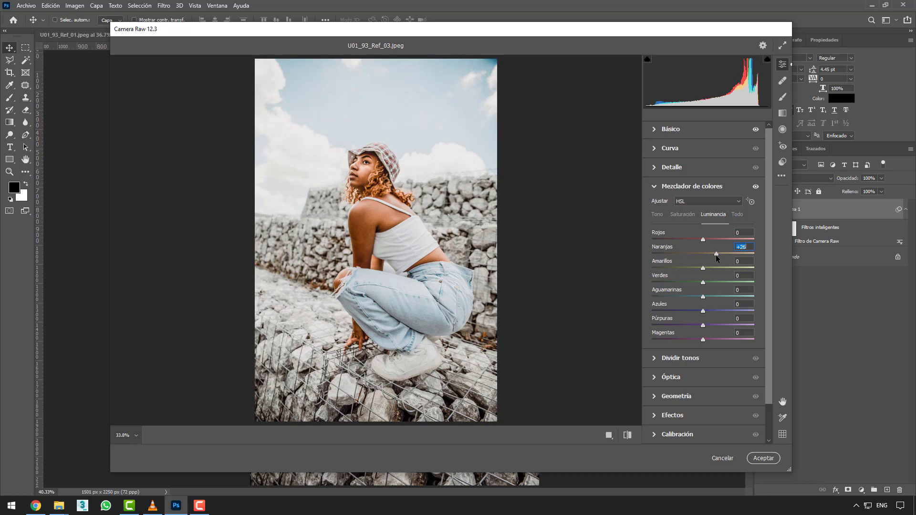
{"action": "left_click_drag", "start_coordinate": [769, 257], "coordinate": [765, 312]}
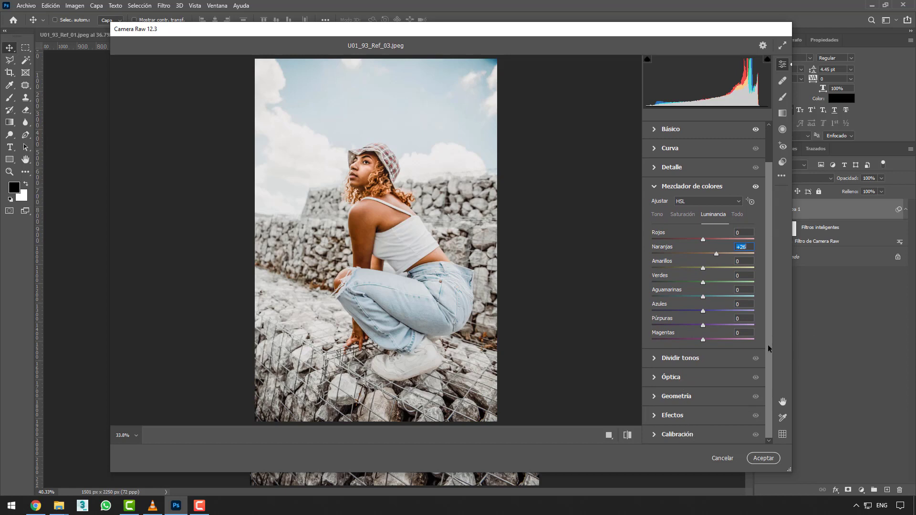
{"action": "left_click_drag", "start_coordinate": [768, 345], "coordinate": [766, 271]}
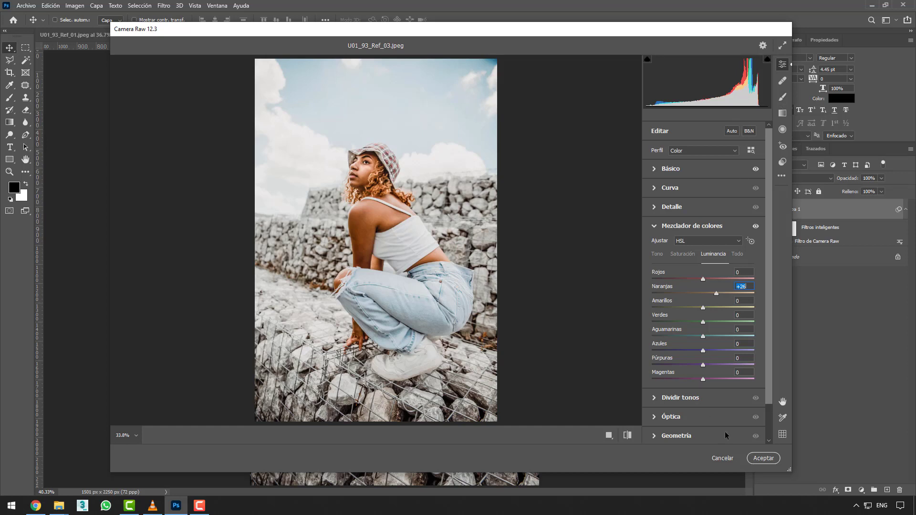
{"action": "left_click", "coordinate": [764, 457]}
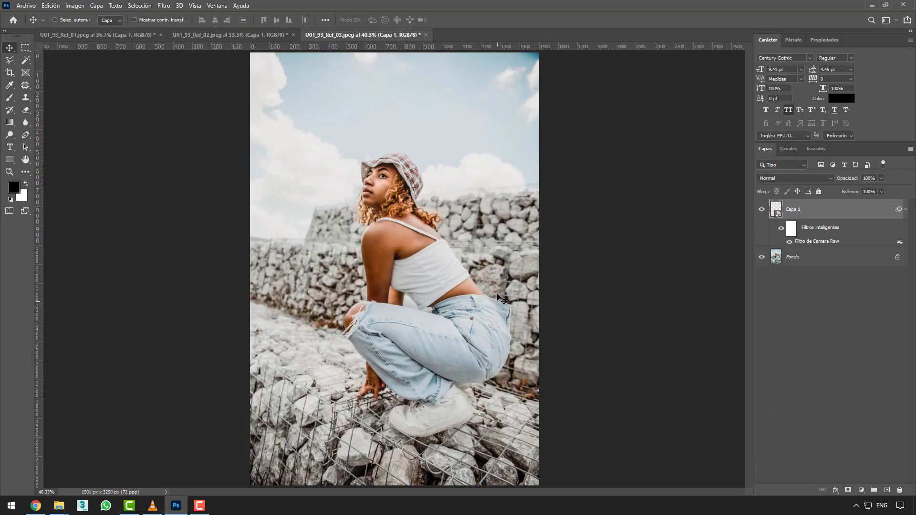
- Switch to the U01_93_Ref_01.jpeg document and hide the smart filters of Capa 1
{"action": "left_click", "coordinate": [264, 36]}
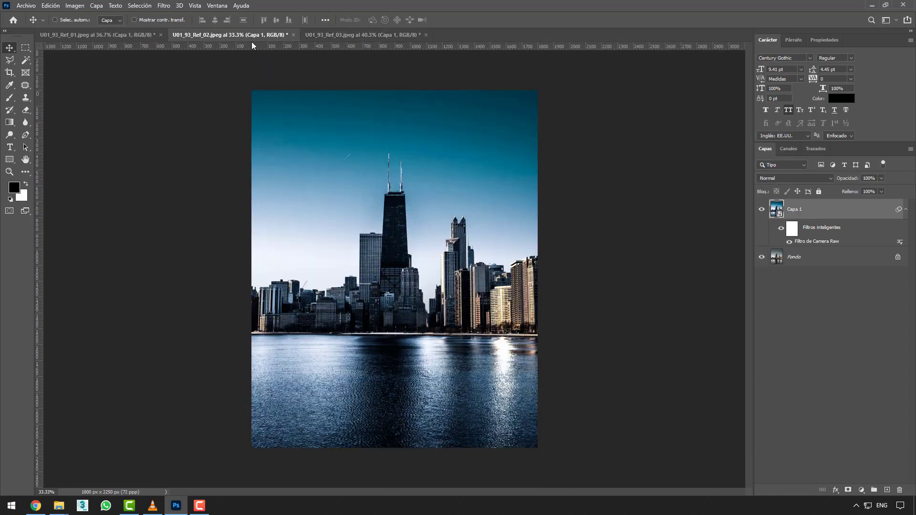
{"action": "left_click", "coordinate": [132, 37]}
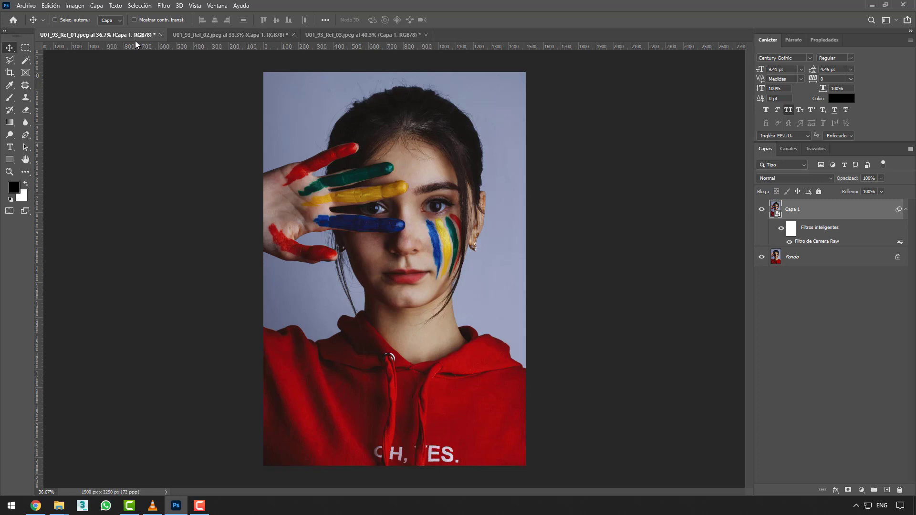
{"action": "left_click", "coordinate": [781, 228]}
{"action": "left_click", "coordinate": [76, 5]}
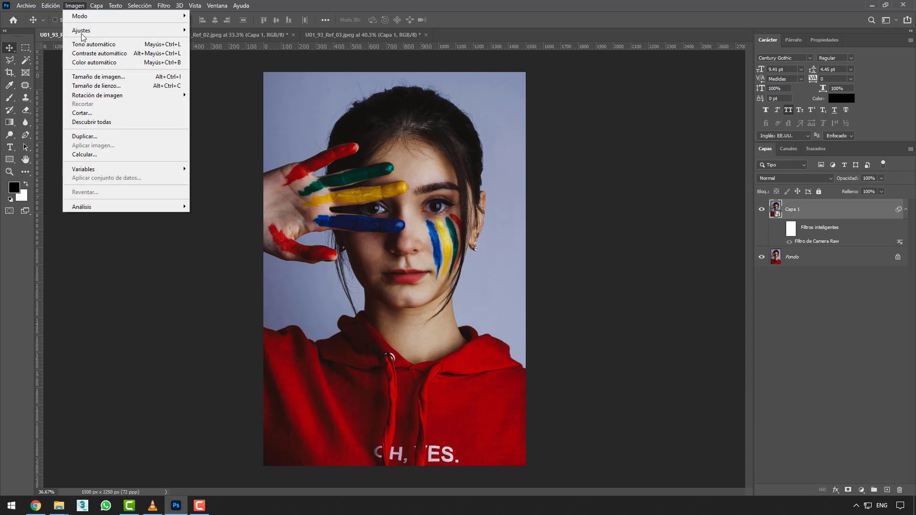
{"action": "mouse_move", "coordinate": [82, 31]}
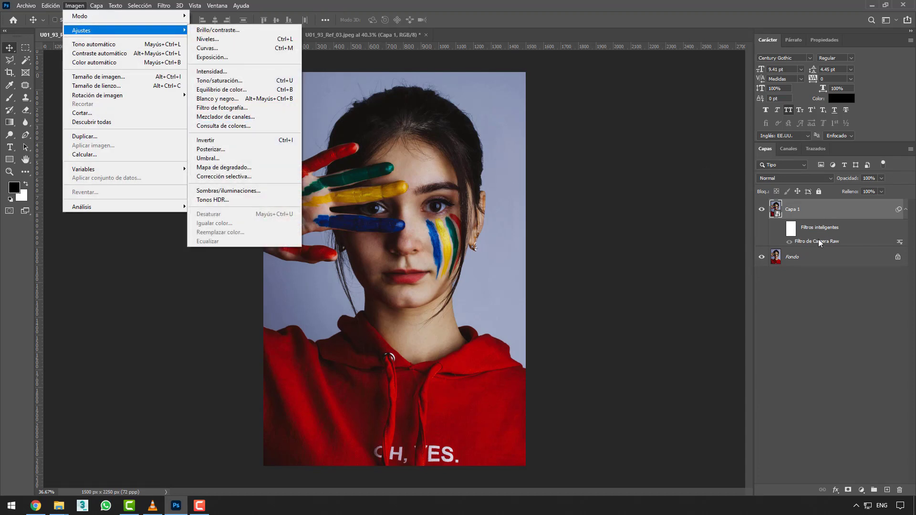
{"action": "left_click", "coordinate": [833, 304]}
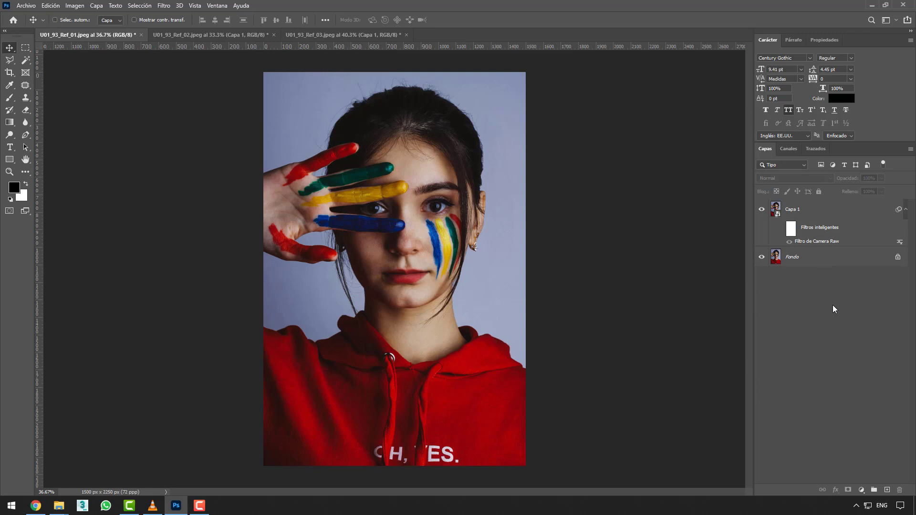
- Add a Tono/saturación adjustment layer above Capa 1 with Tono set to +29, and toggle its visibility to compare the result
{"action": "left_click", "coordinate": [859, 489]}
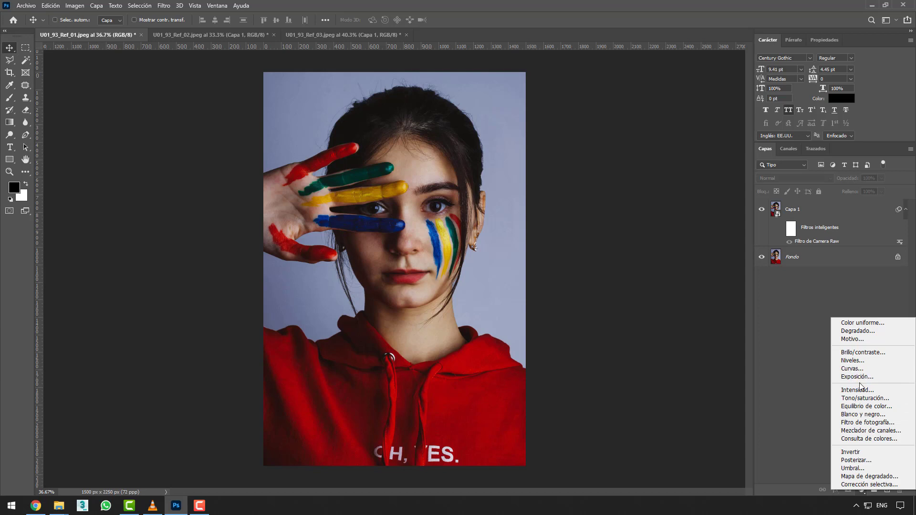
{"action": "left_click", "coordinate": [863, 399]}
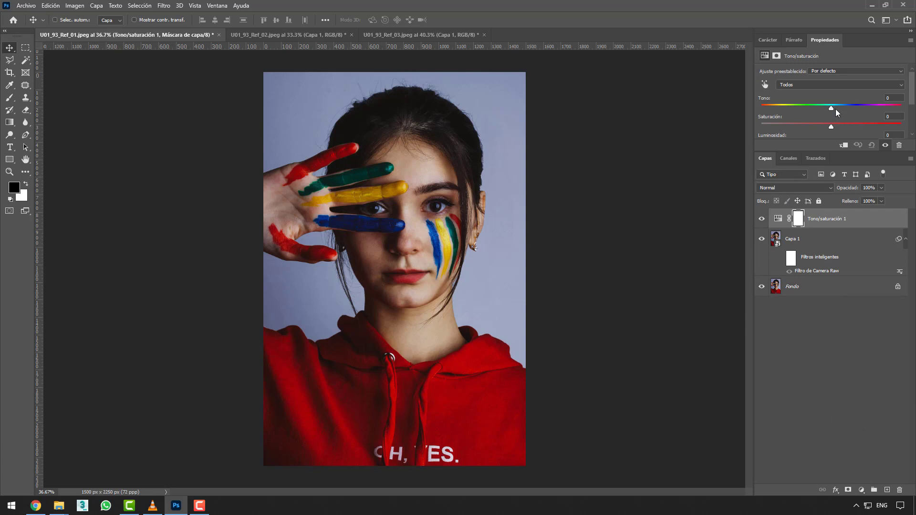
{"action": "left_click_drag", "start_coordinate": [835, 108], "coordinate": [854, 105]}
{"action": "left_click", "coordinate": [762, 220]}
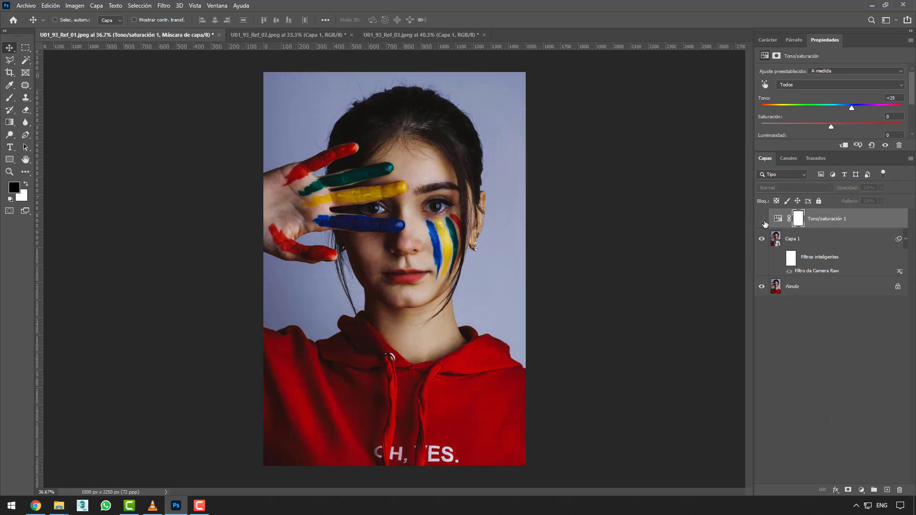
{"action": "left_click", "coordinate": [762, 220]}
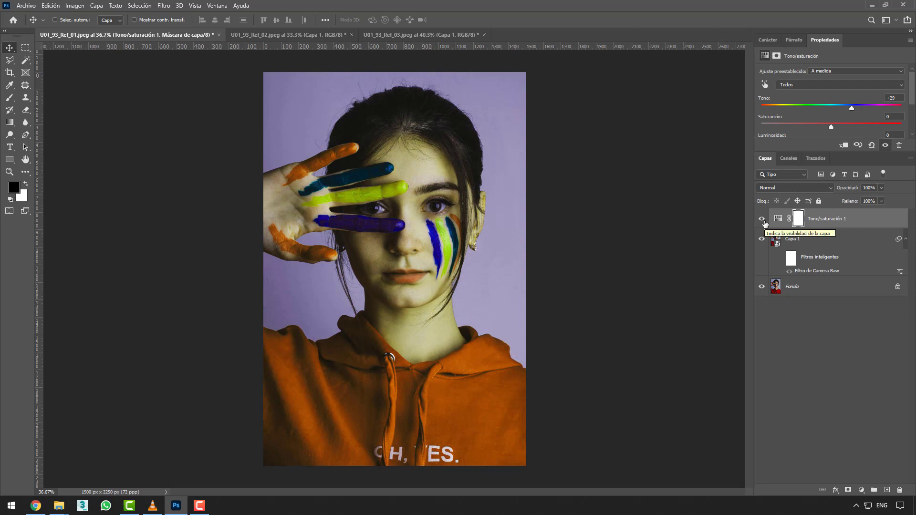